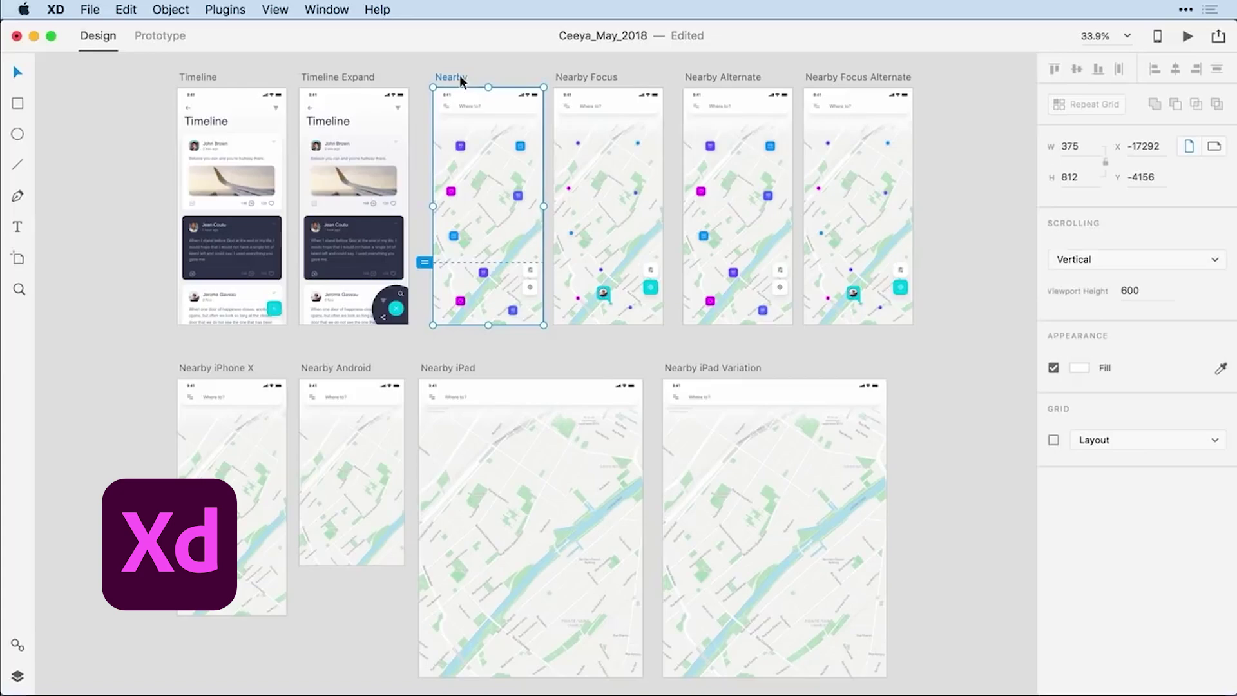
# Across the Nearby map artboards, widen Rectangle 3 to 360 and repeat the box into a grid
pyautogui.keyDown('shift'); pyautogui.click(722, 76); pyautogui.keyUp('shift')
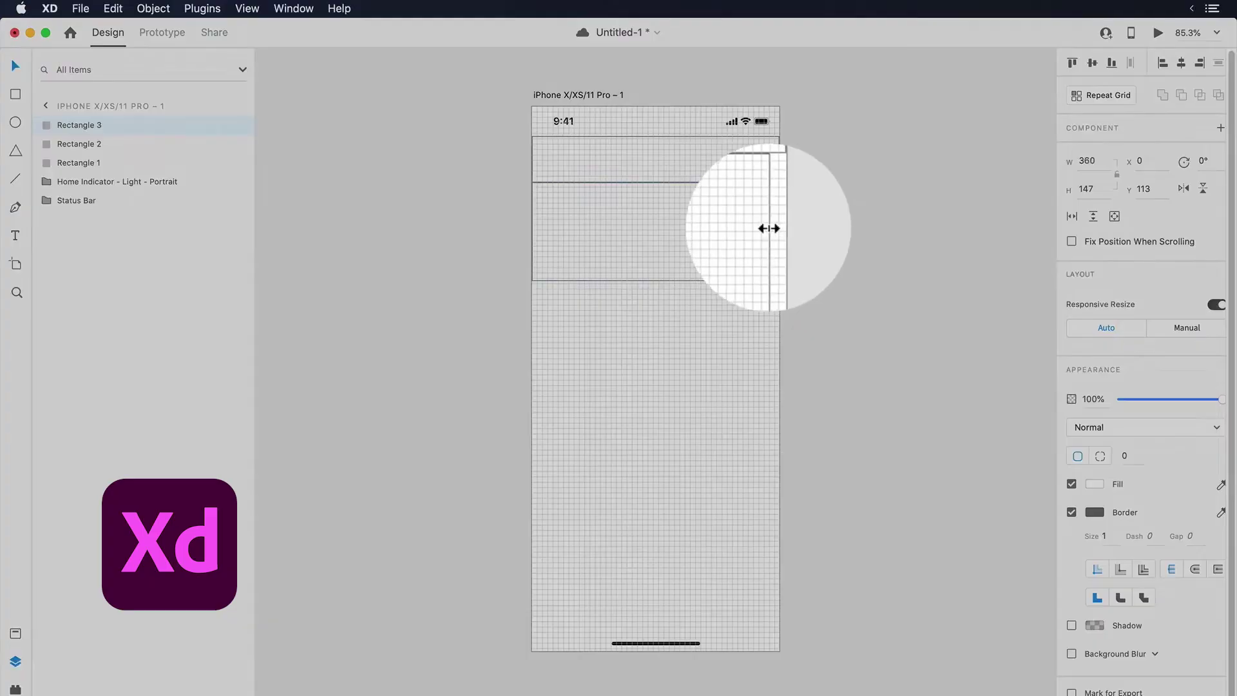
pyautogui.moveTo(768, 228); pyautogui.dragTo(769, 228)
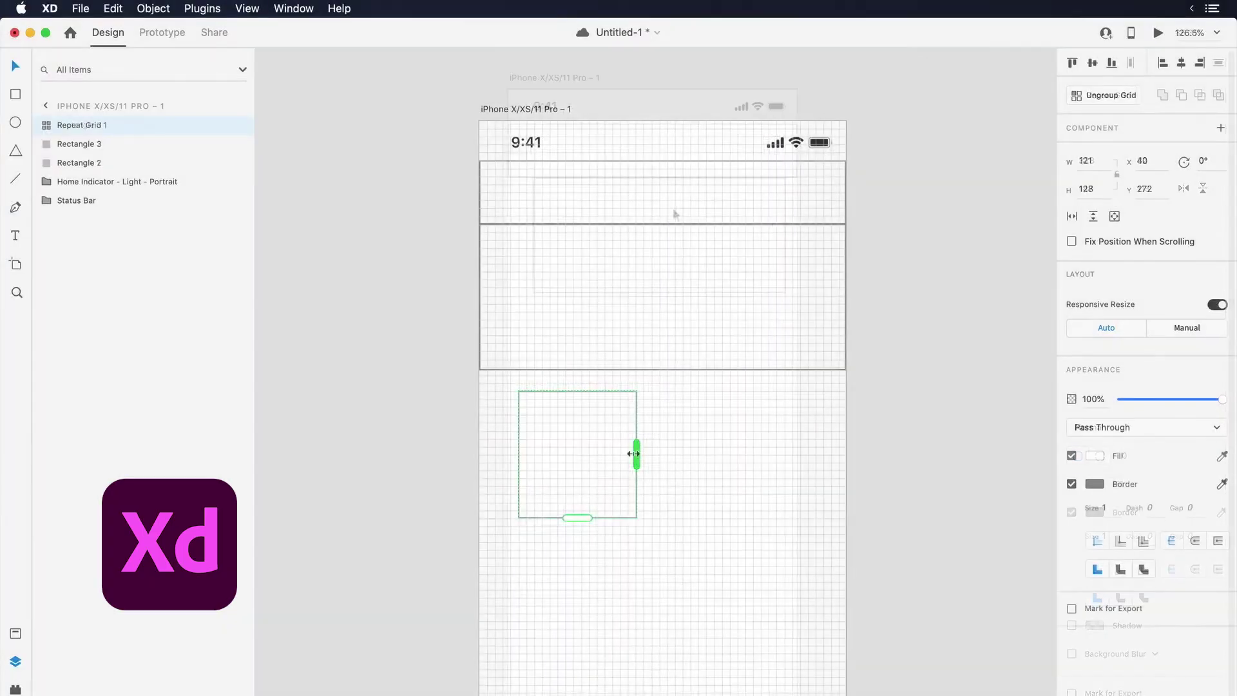
pyautogui.moveTo(633, 451); pyautogui.dragTo(760, 447)
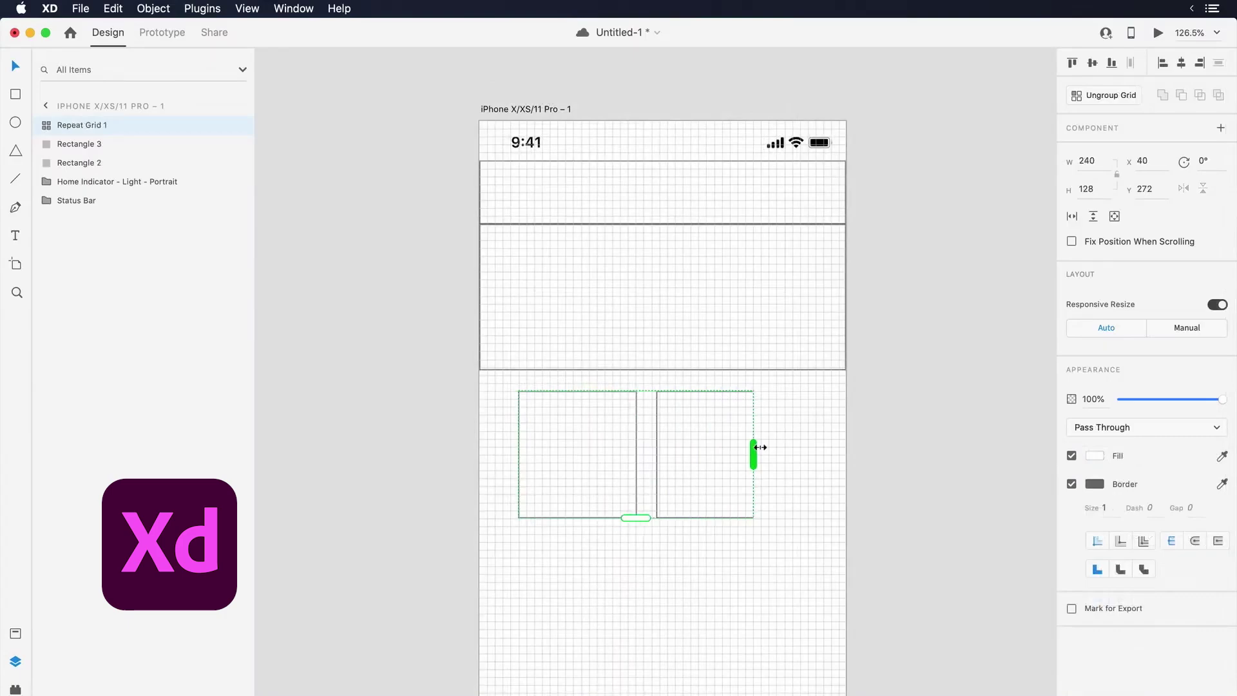
# Widen the gap between the repeat grid's columns
pyautogui.scroll(-5, 656, 515)
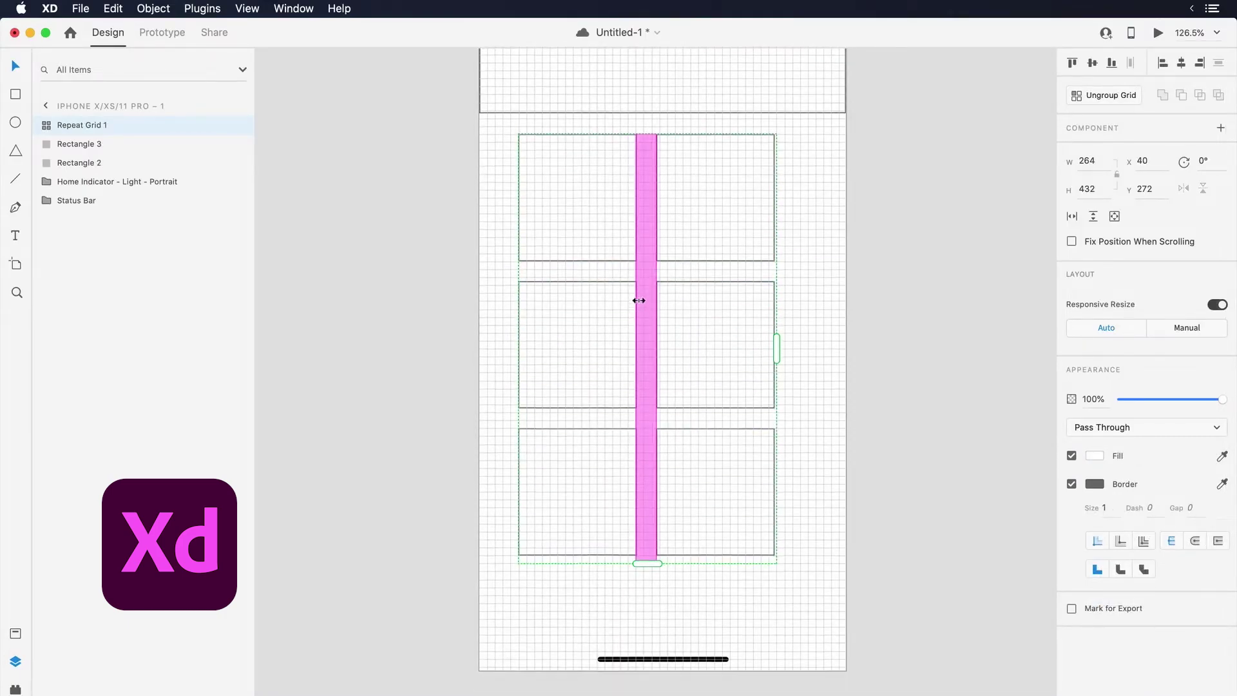
pyautogui.scroll(1, 638, 298)
pyautogui.moveTo(644, 315); pyautogui.dragTo(681, 317)
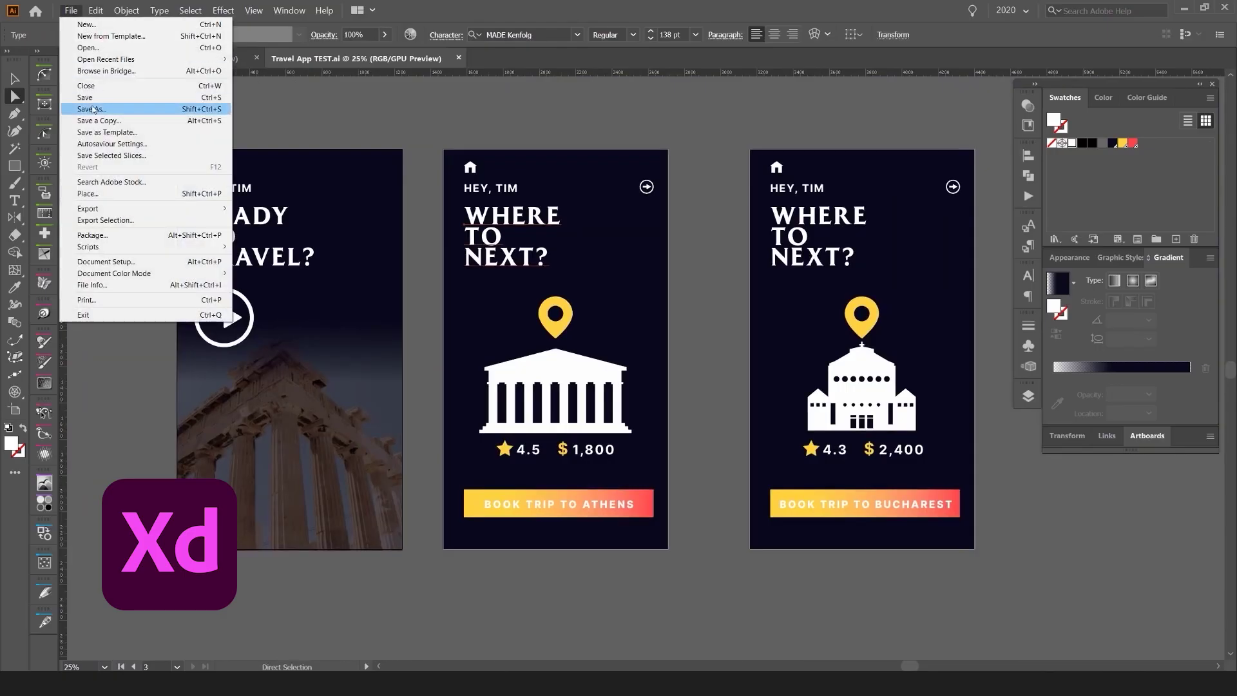
# Save the design as 'Travel App Export' in Illustrator 2020 format
pyautogui.click(90, 111)
pyautogui.write('Travel App Export')
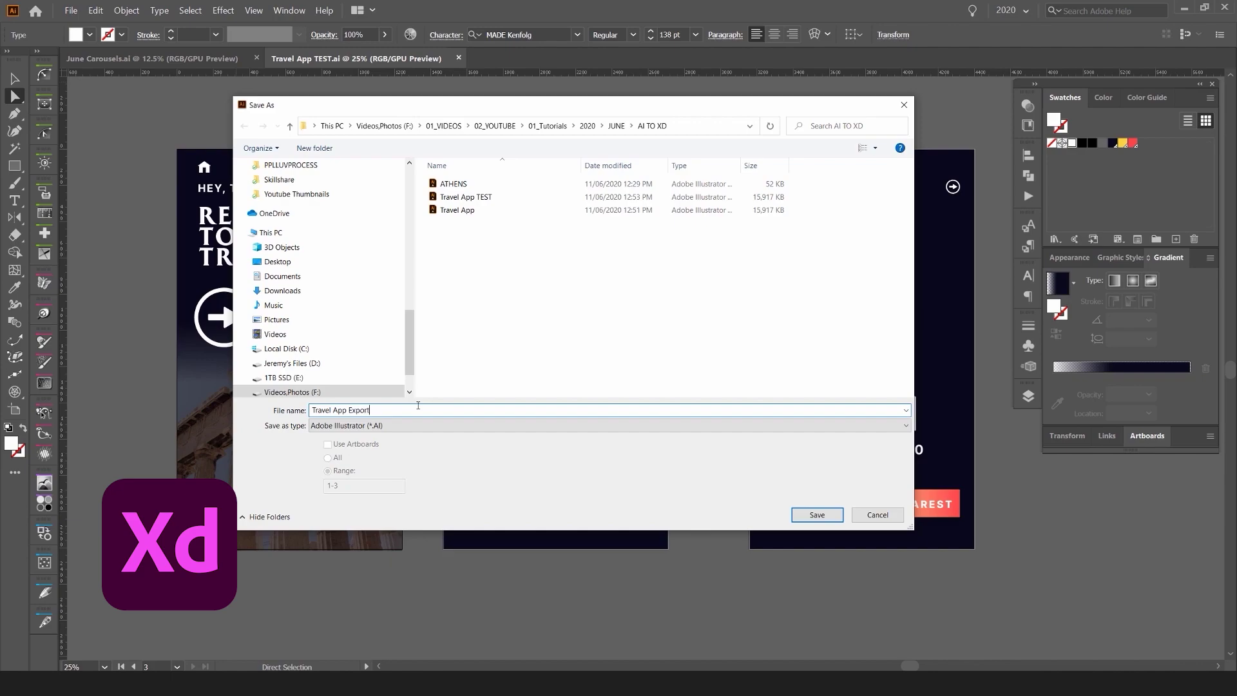
pyautogui.click(817, 515)
pyautogui.click(584, 133)
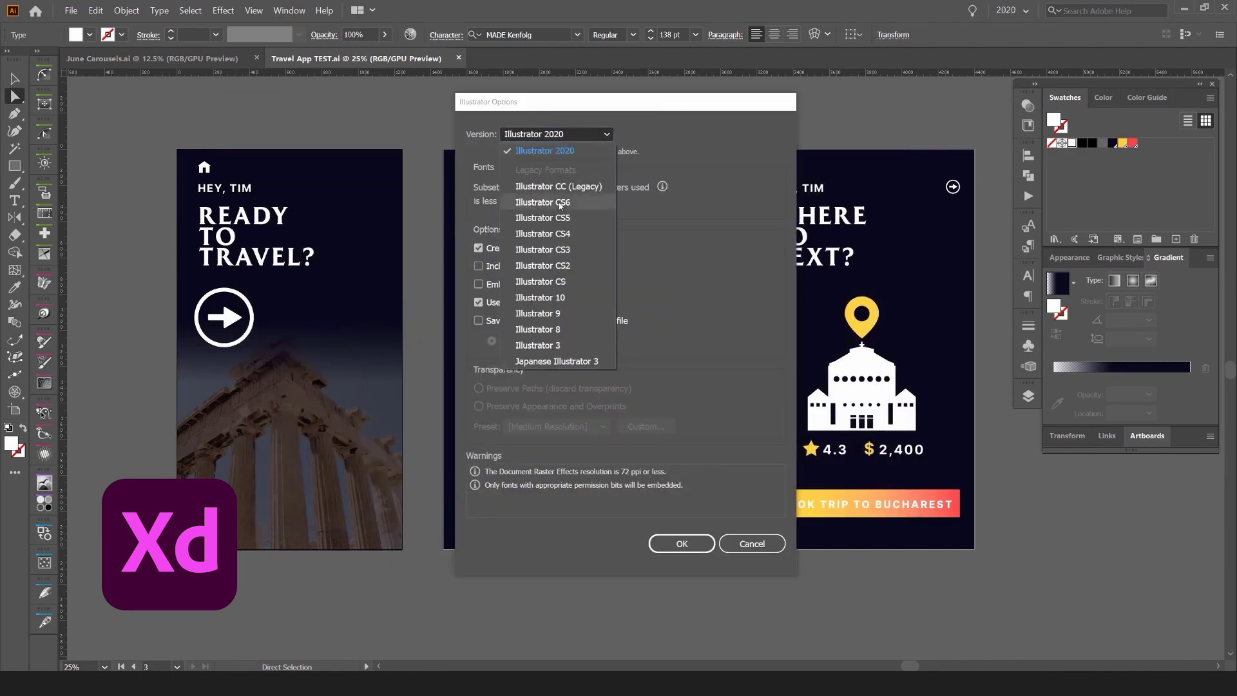
pyautogui.click(575, 151)
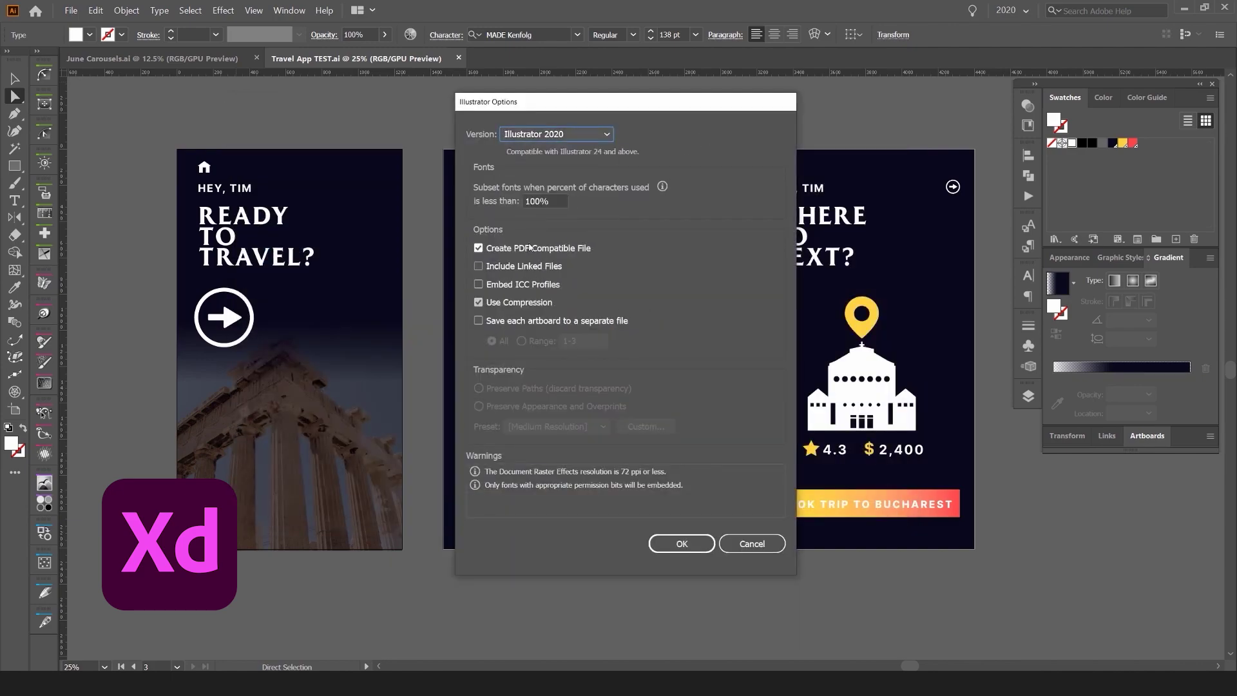
pyautogui.click(672, 541)
# Zoom in on the artboards and select the text group on the right artboard
pyautogui.press('v')
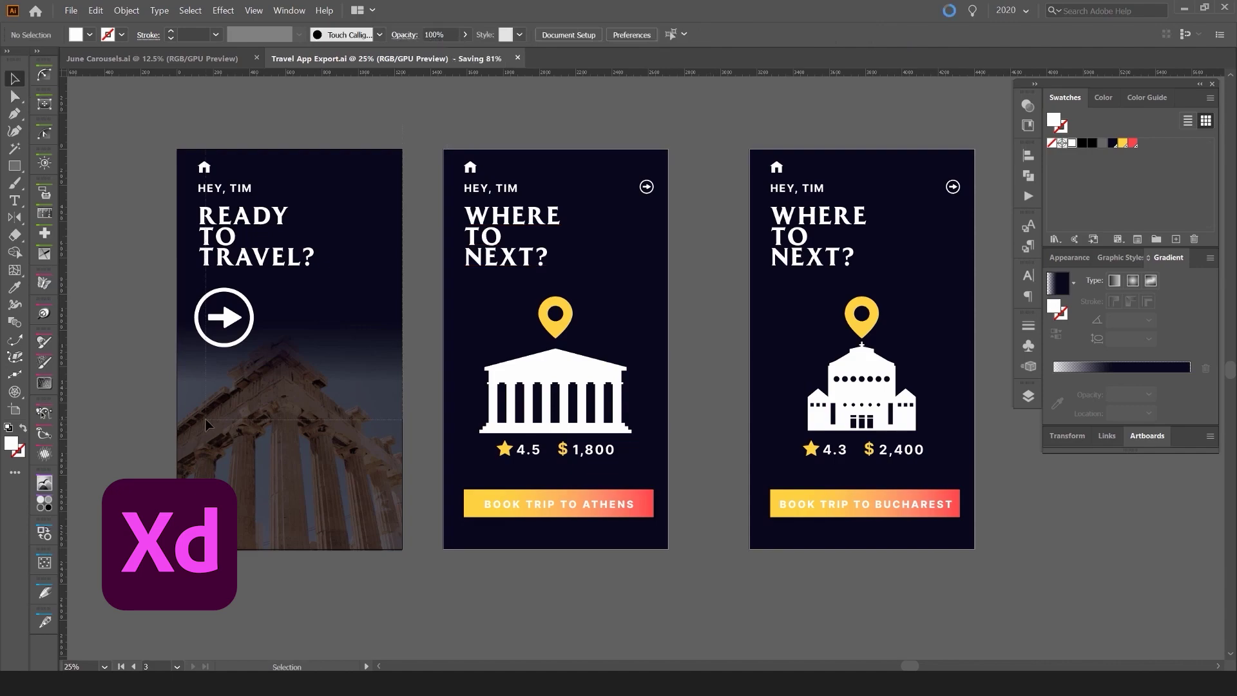
pyautogui.hotkey('ctrl', '=')
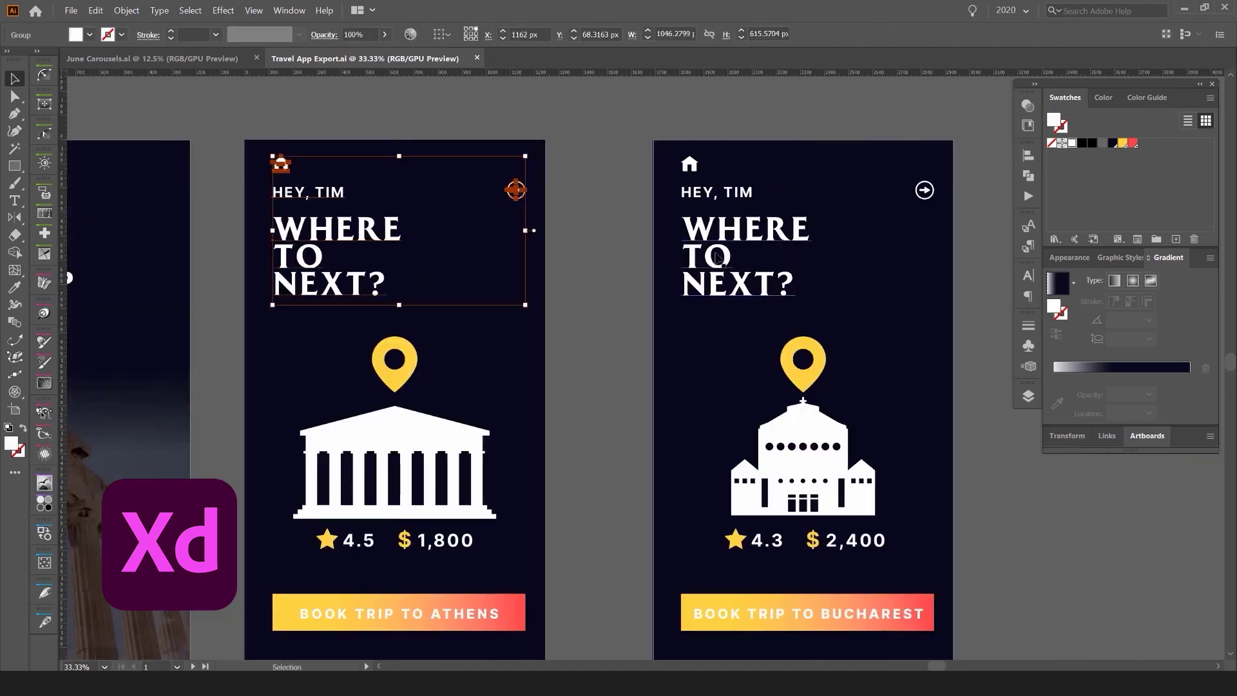
pyautogui.click(717, 258)
pyautogui.hotkey('ctrl', '=')
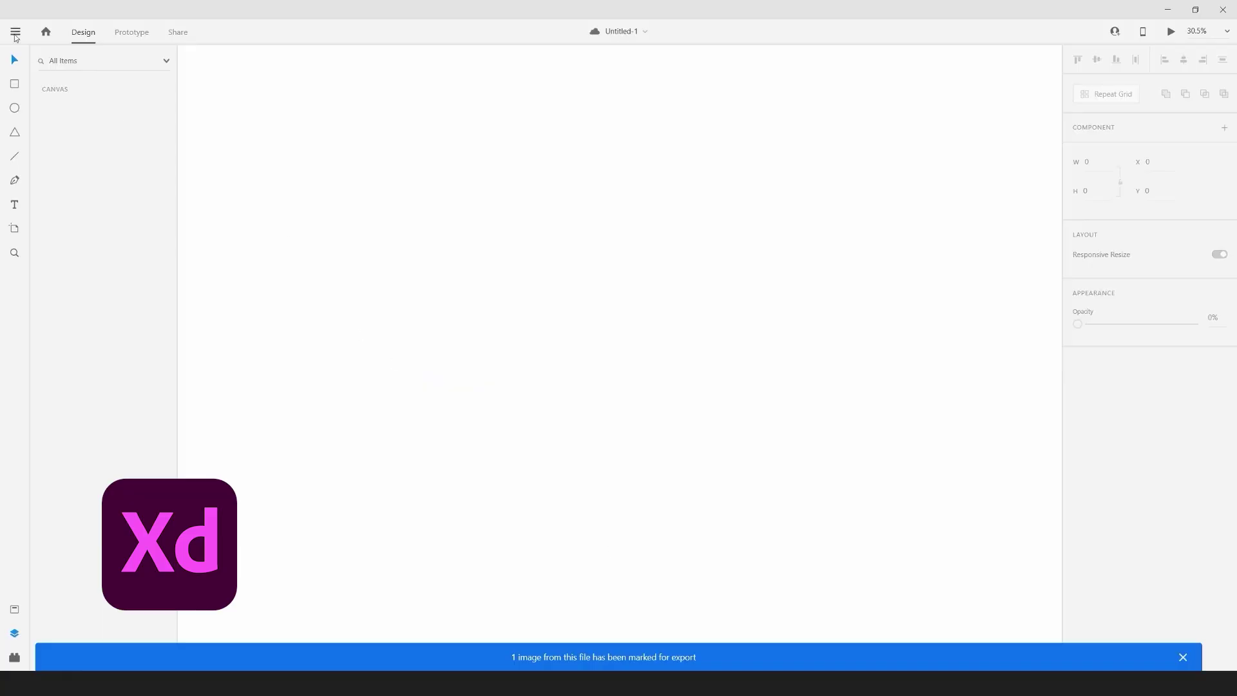
# Import the Travel App Export file from the main menu's Import command
pyautogui.click(15, 35)
pyautogui.click(95, 440)
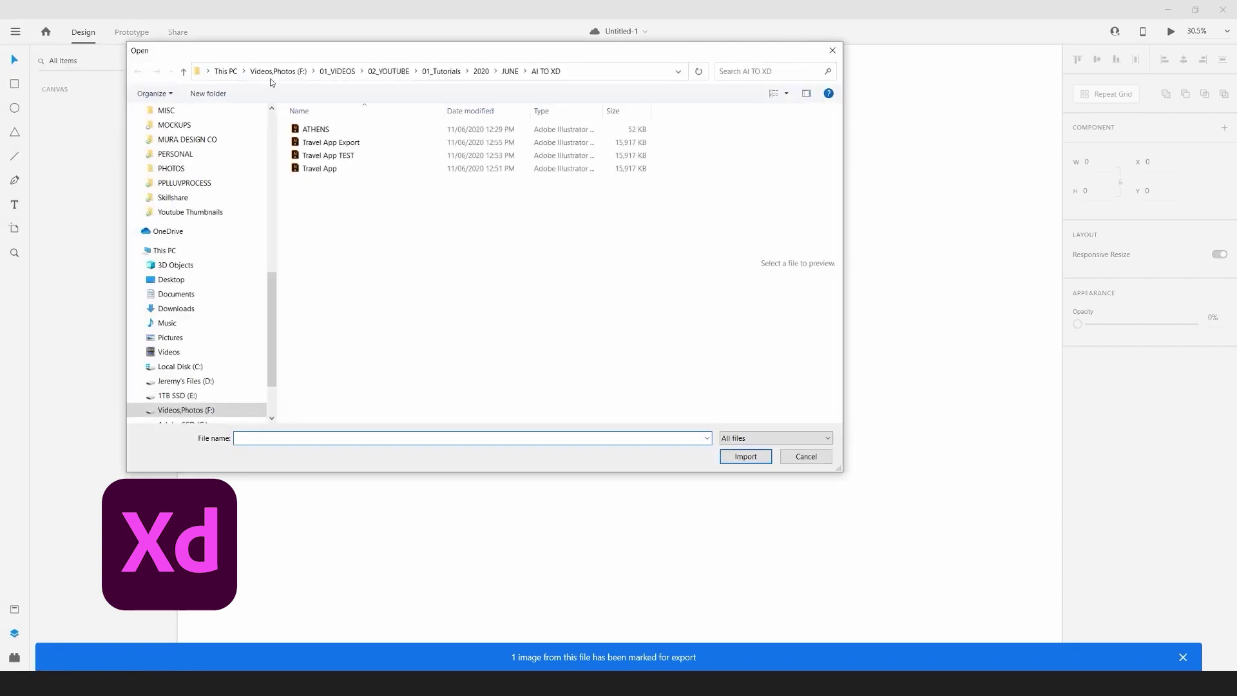
pyautogui.doubleClick(425, 183)
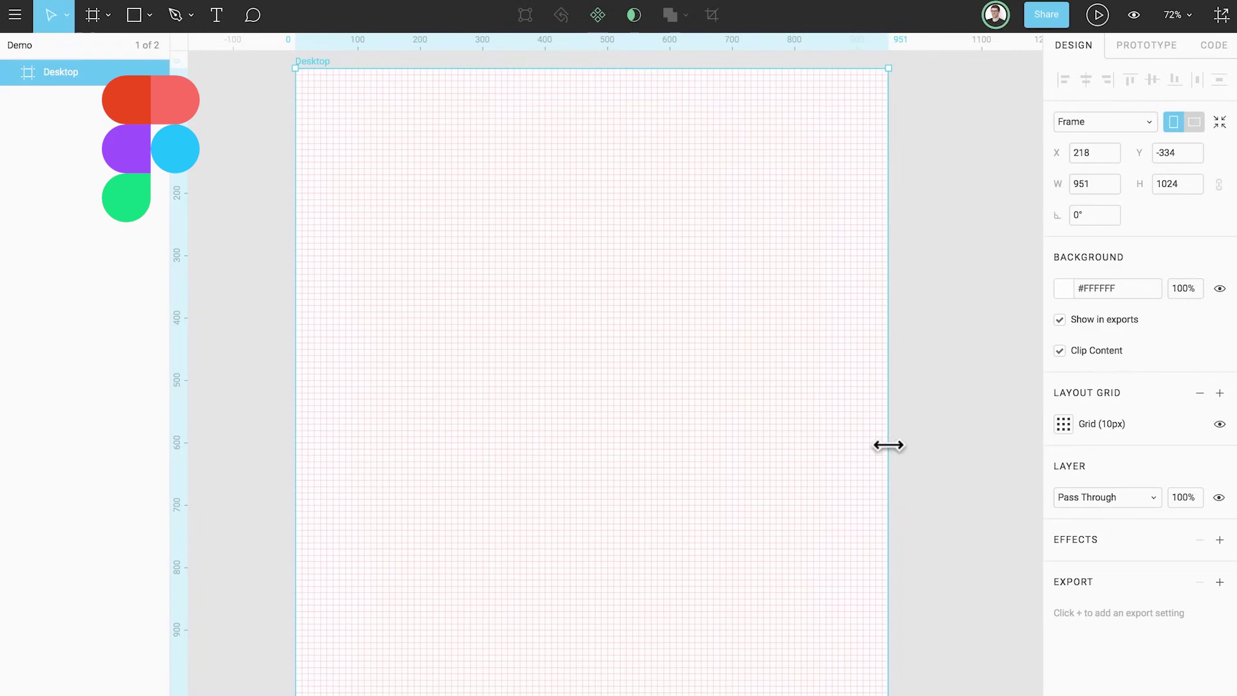
# Set the Desktop frame's layout grid to 12 columns with a 30 gutter
pyautogui.click(1058, 423)
pyautogui.click(948, 458)
pyautogui.click(1003, 458)
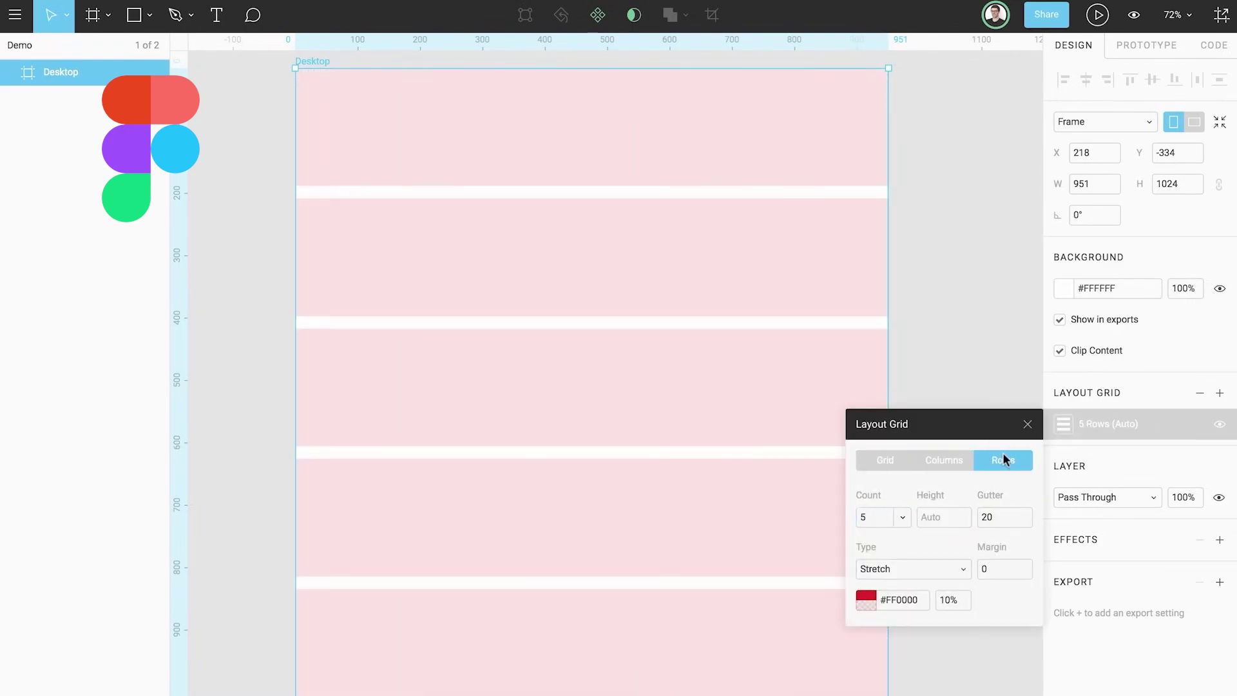
pyautogui.click(945, 457)
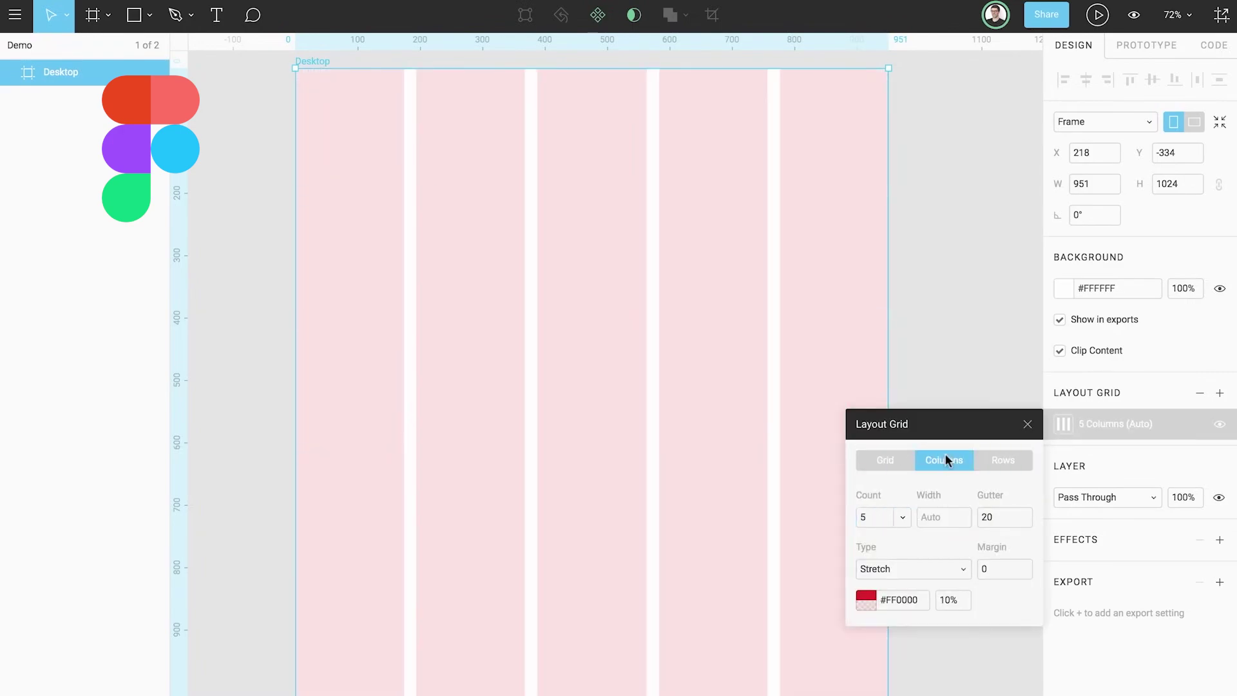
pyautogui.click(887, 515)
pyautogui.write('12')
pyautogui.press('Return')
pyautogui.press('Return')
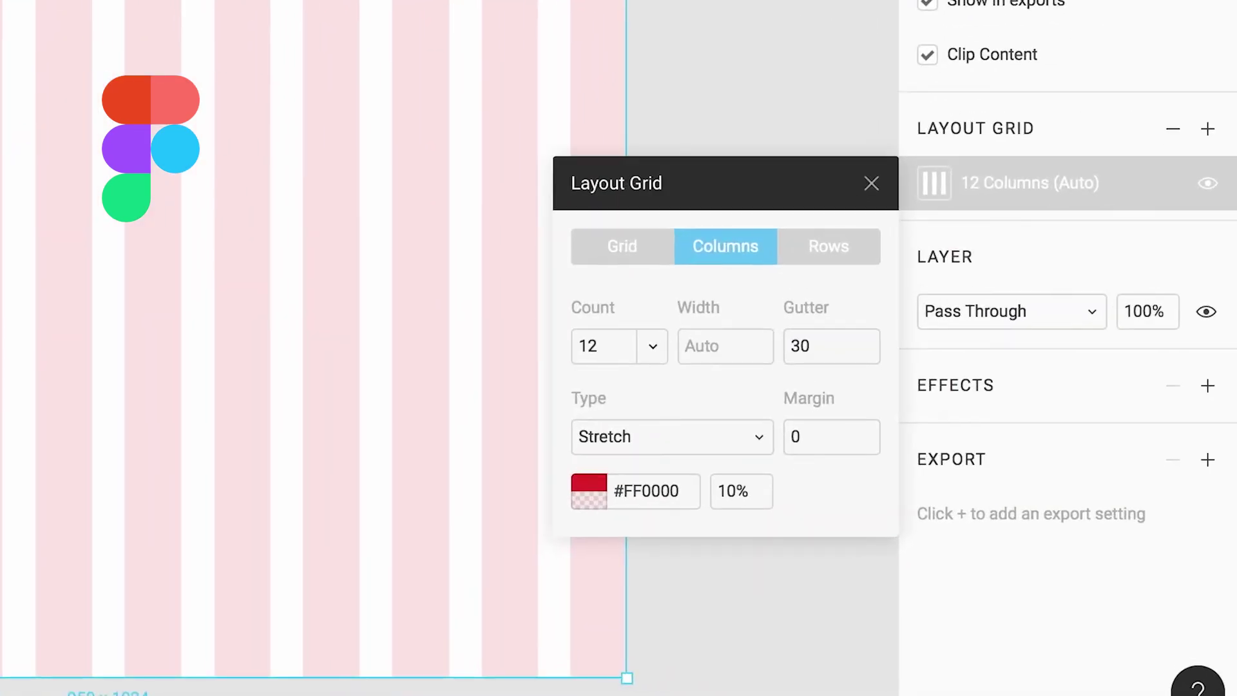
pyautogui.click(751, 440)
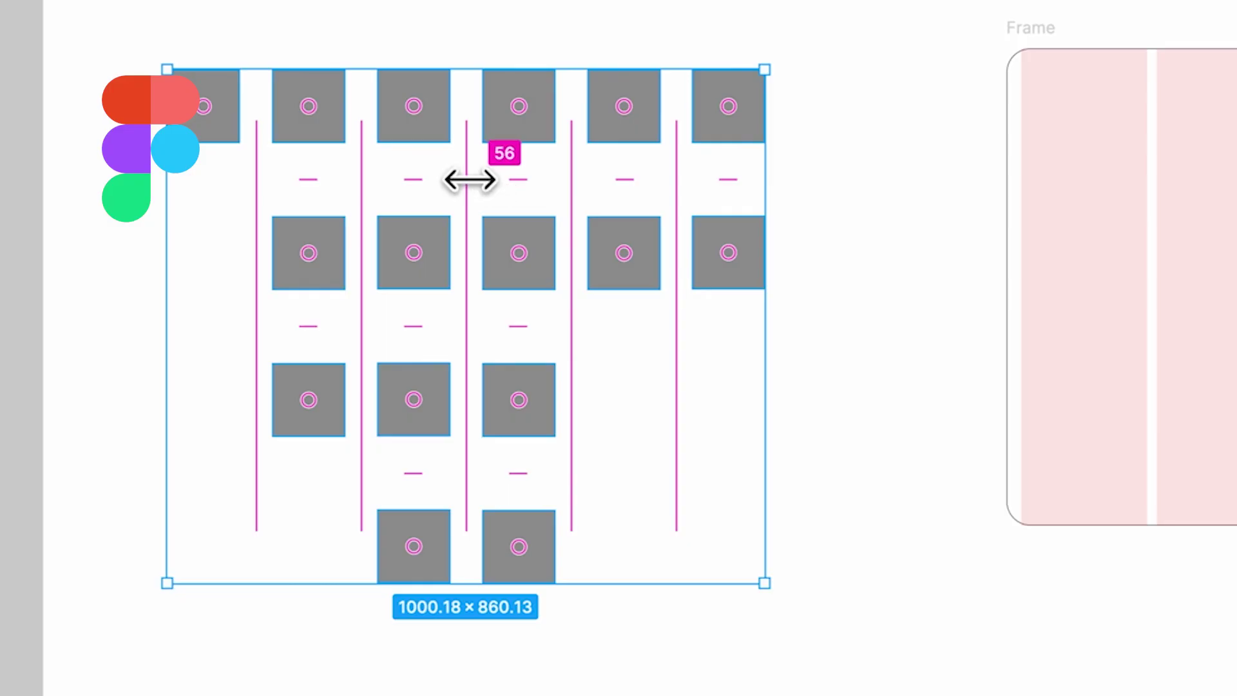
# Tighten the auto-layout spacing and move two squares from columns 2 and 3 into column 1
pyautogui.moveTo(470, 180); pyautogui.dragTo(393, 158)
pyautogui.moveTo(294, 209); pyautogui.dragTo(253, 219)
pyautogui.moveTo(386, 312); pyautogui.dragTo(219, 297)
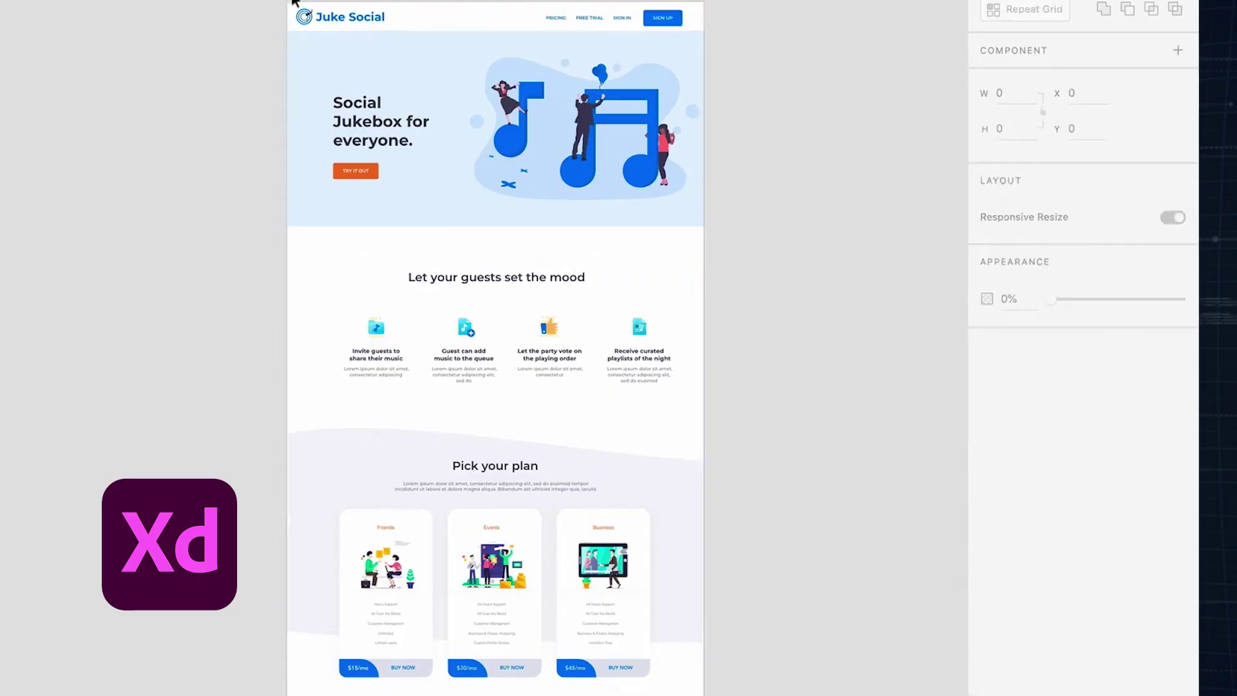
# Select the Juke Social artboard and resize it to W 969 with Responsive Resize on
pyautogui.click(293, 4)
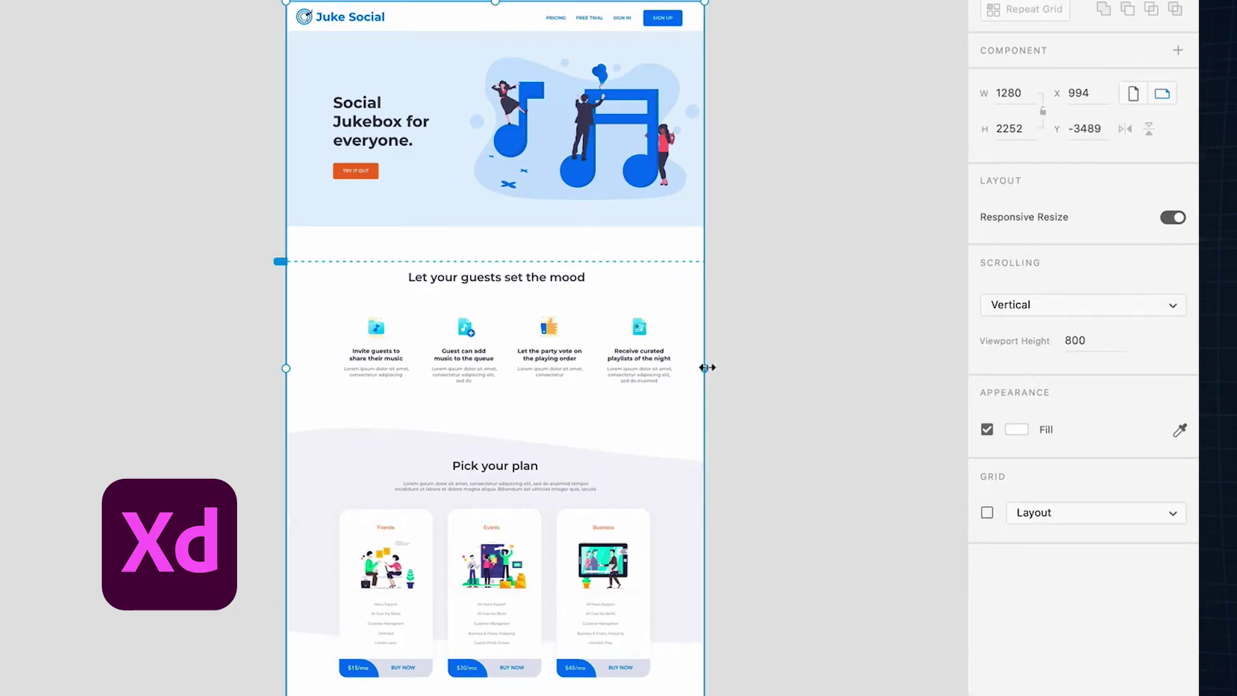
pyautogui.moveTo(704, 368)
pyautogui.mouseDown()
pyautogui.moveTo(840, 370)
pyautogui.moveTo(617, 379)
pyautogui.moveTo(911, 387)
pyautogui.moveTo(697, 390)
pyautogui.mouseUp()
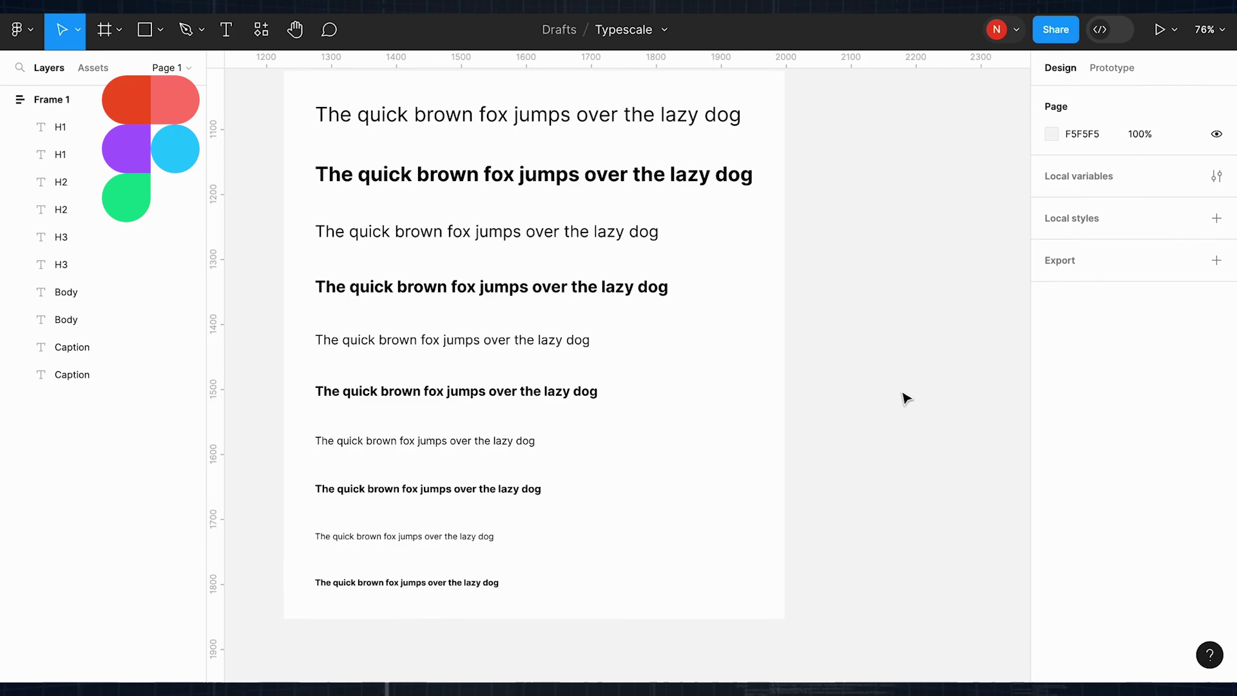
# Select the bold H1, H2, H3, Body and Caption lines and bring up their context menu
pyautogui.click(515, 176)
pyautogui.keyDown('shift'); pyautogui.click(412, 287); pyautogui.keyUp('shift')
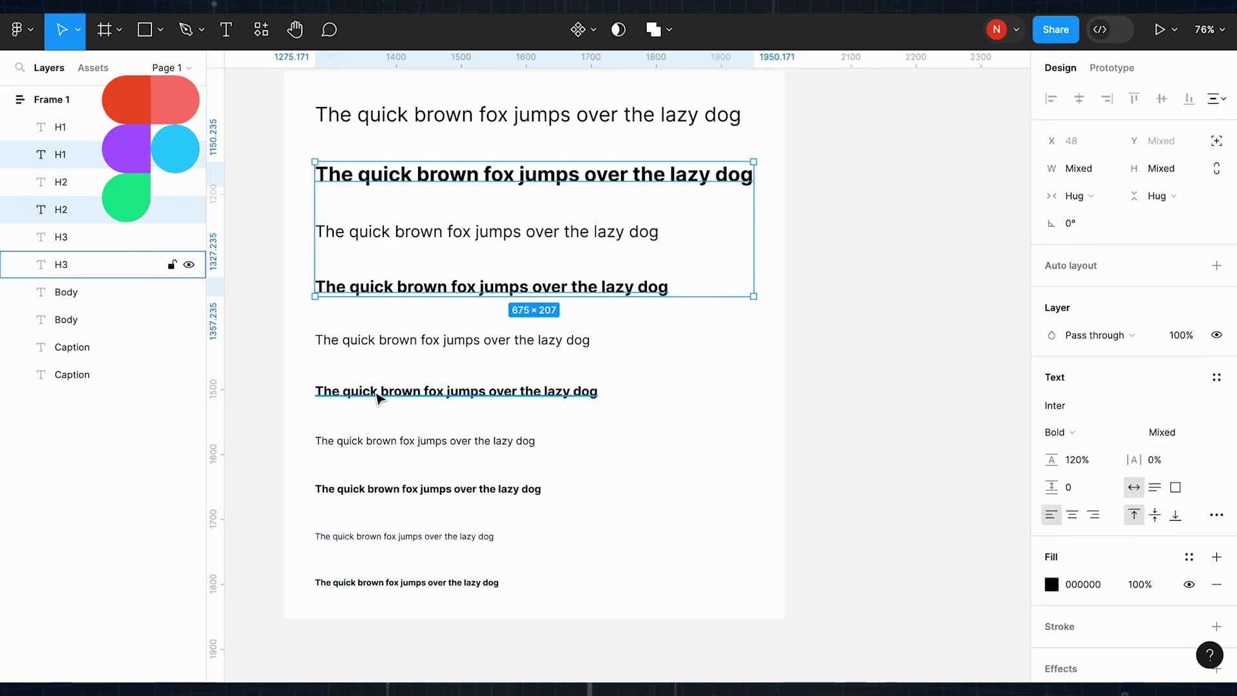
pyautogui.keyDown('shift'); pyautogui.click(379, 393); pyautogui.keyUp('shift')
pyautogui.keyDown('shift'); pyautogui.click(378, 489); pyautogui.keyUp('shift')
pyautogui.keyDown('shift'); pyautogui.click(378, 583); pyautogui.keyUp('shift')
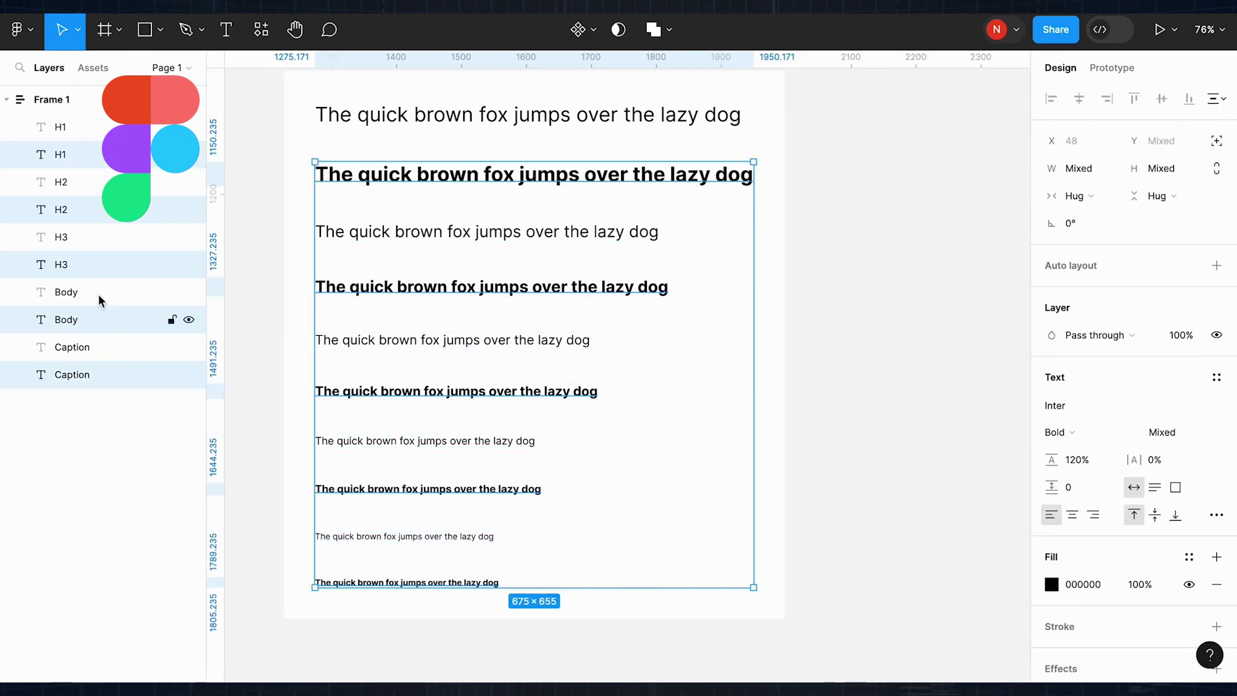
pyautogui.rightClick(91, 211)
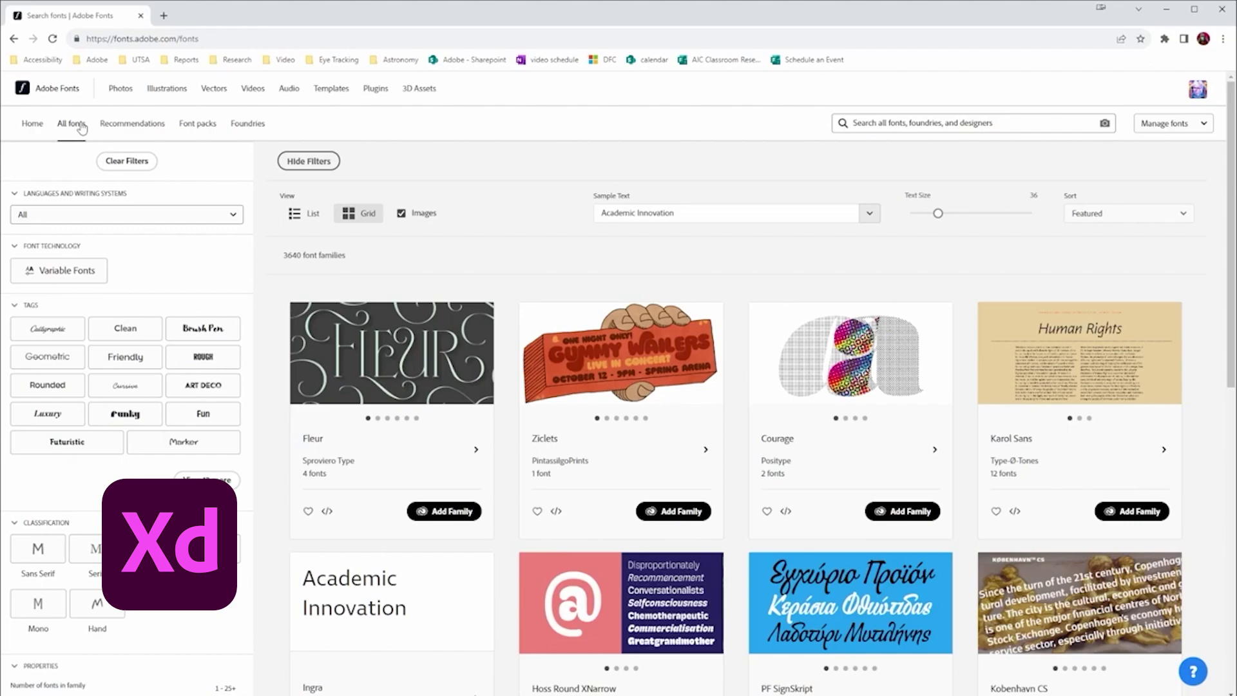
# Filter to Funky fonts, turn off Images, and set the sample text size to 52
pyautogui.click(126, 414)
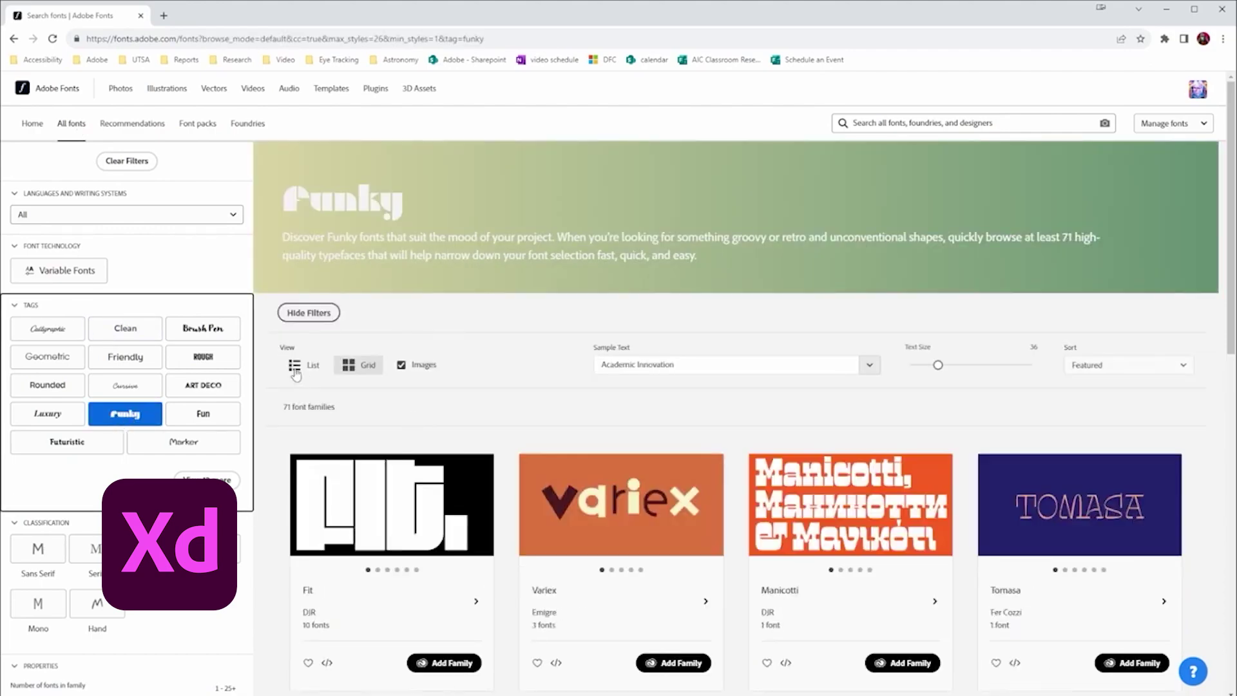
pyautogui.click(402, 366)
pyautogui.moveTo(938, 365); pyautogui.dragTo(955, 366)
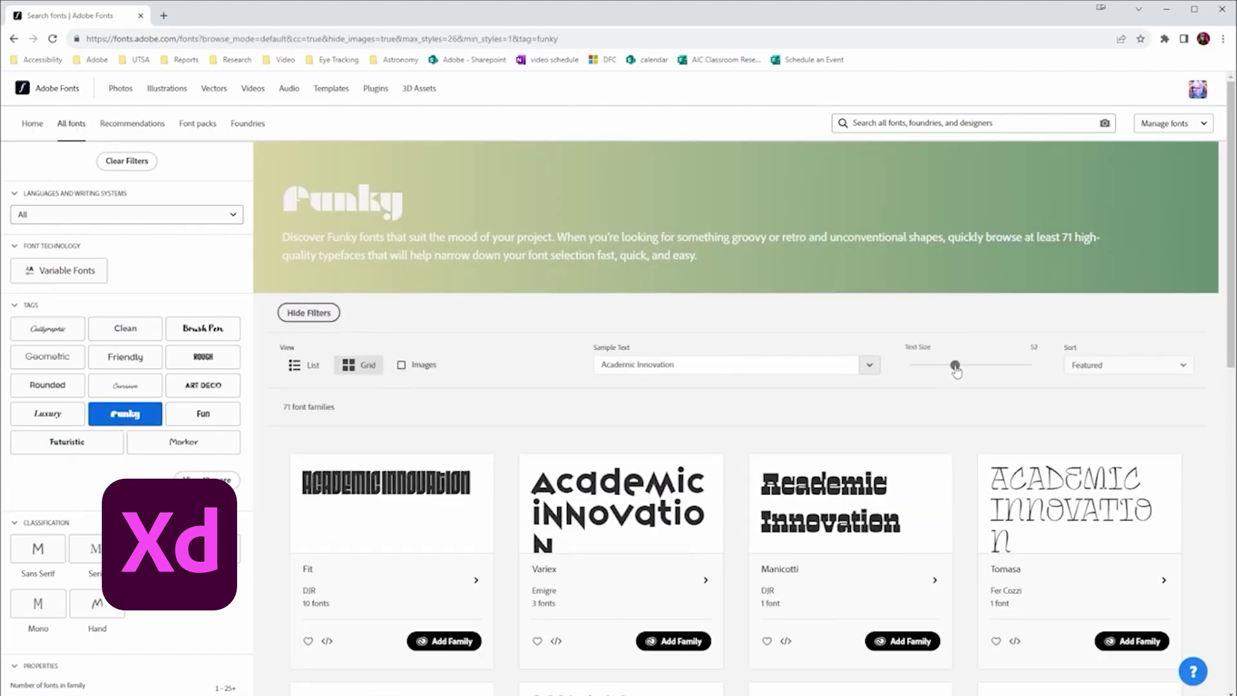
pyautogui.scroll(-8, 789, 421)
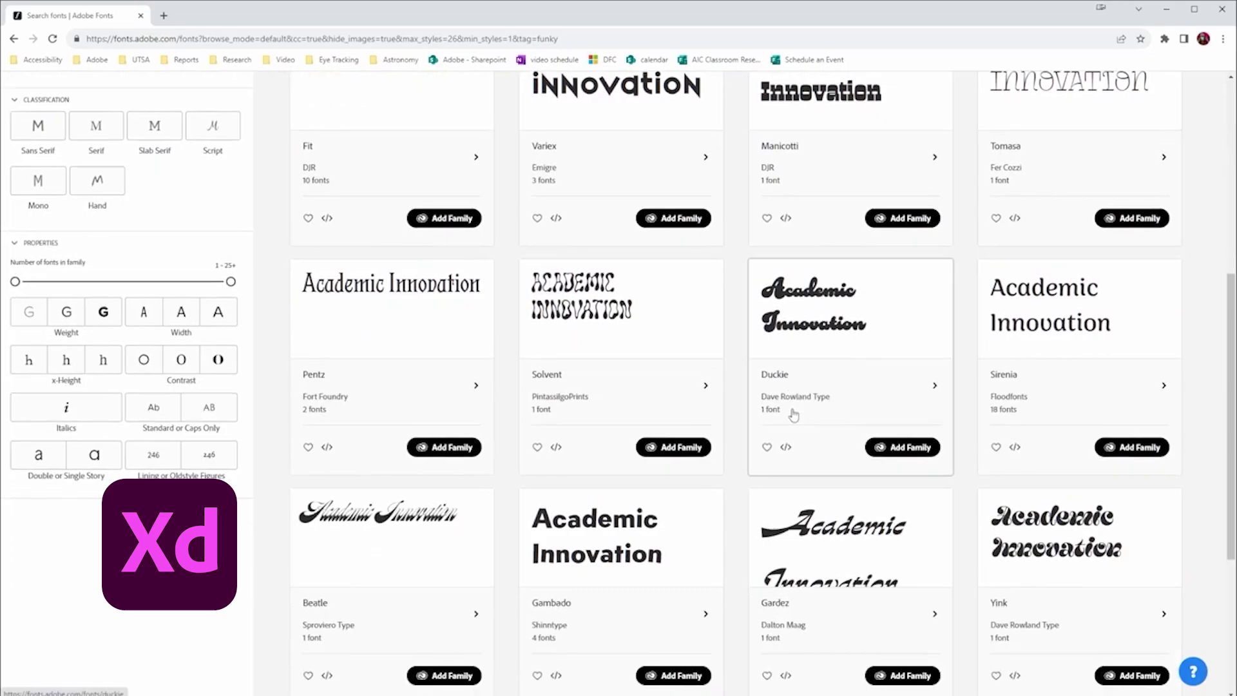
pyautogui.scroll(10, 880, 348)
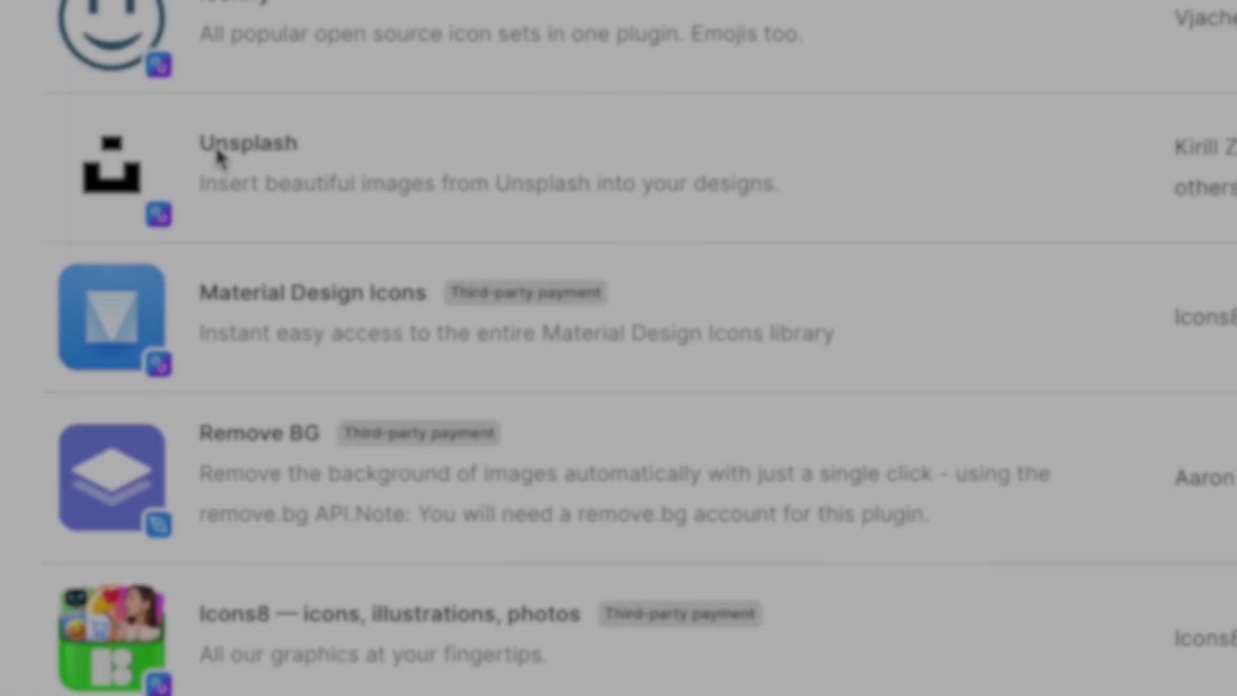
# Browse the popular community plugins, then bring up Attention Insight's Desktop option
pyautogui.scroll(-2, 293, 295)
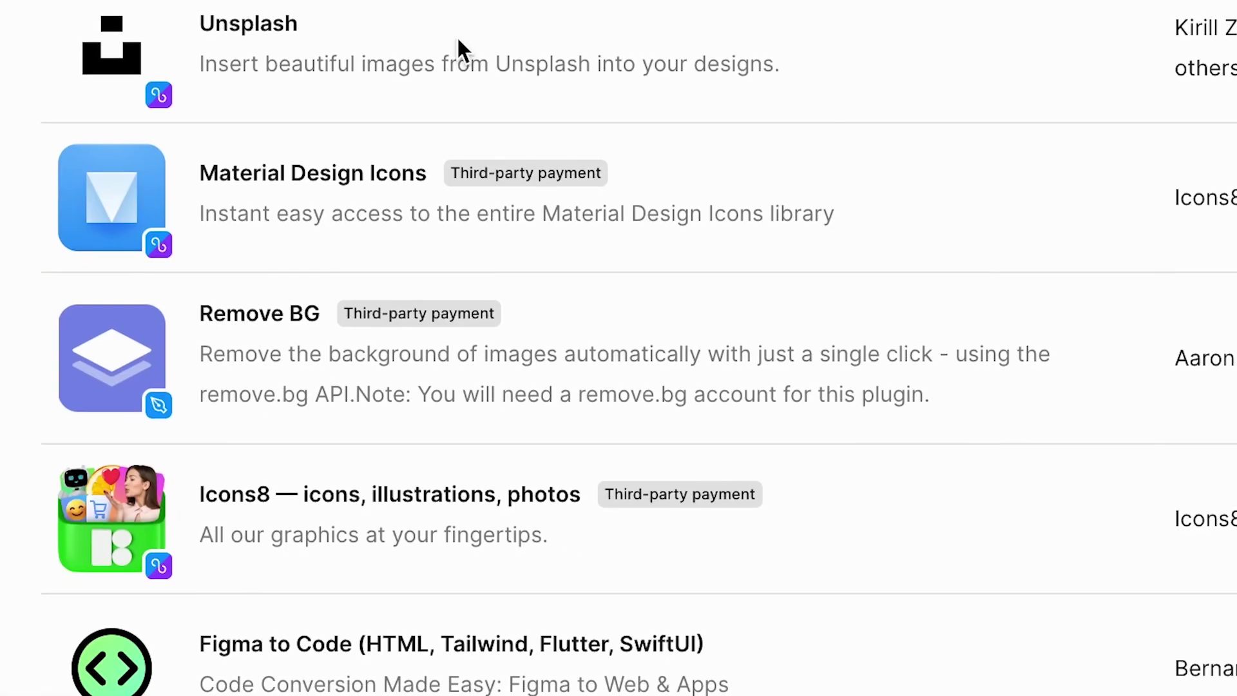
pyautogui.scroll(-20, 395, 16)
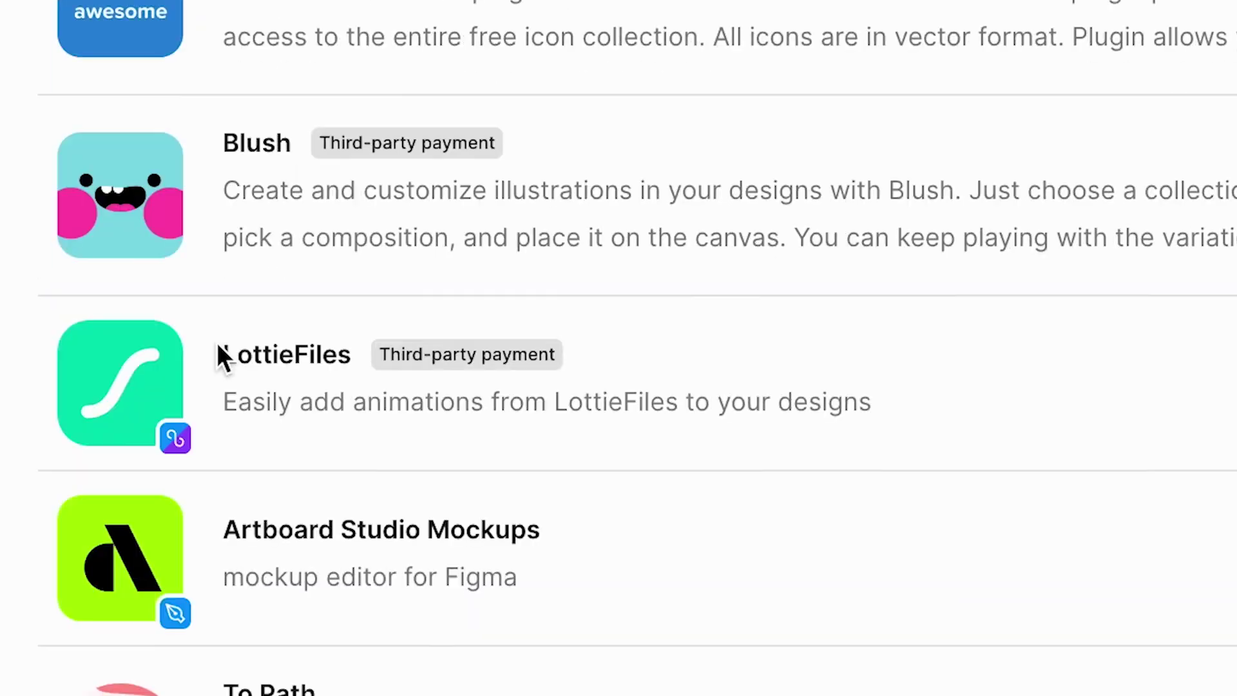
pyautogui.scroll(10, 217, 346)
pyautogui.scroll(-15, 217, 346)
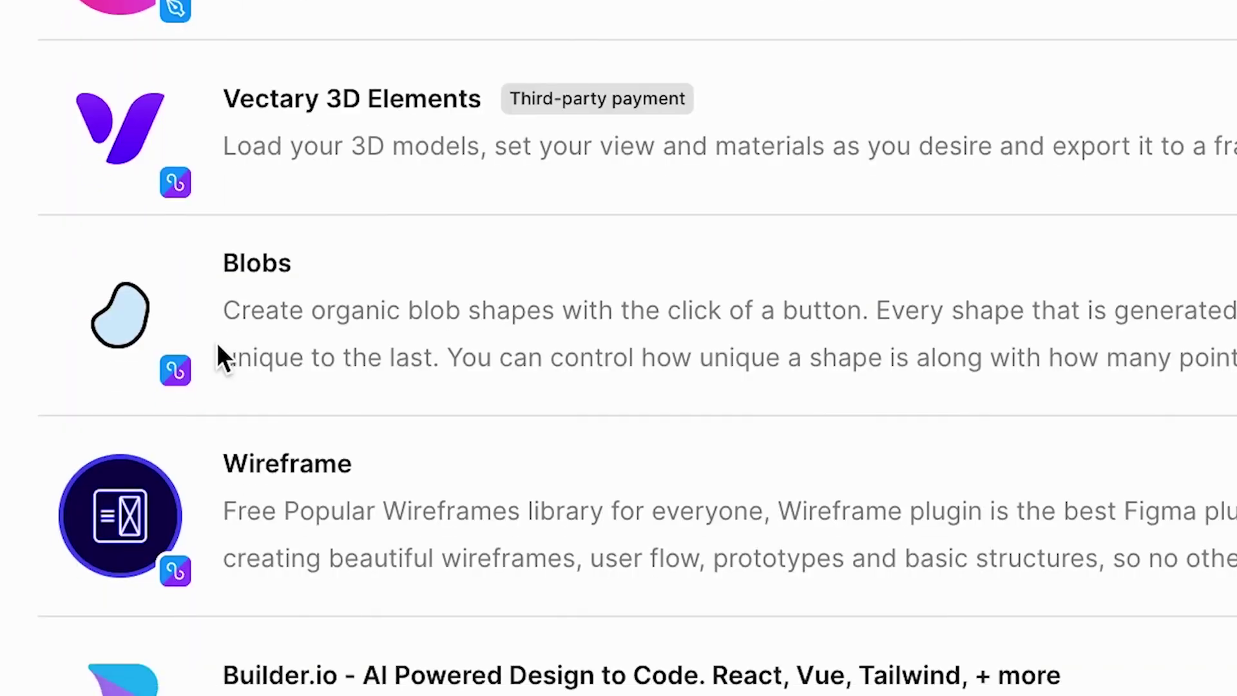
pyautogui.scroll(-4, 218, 348)
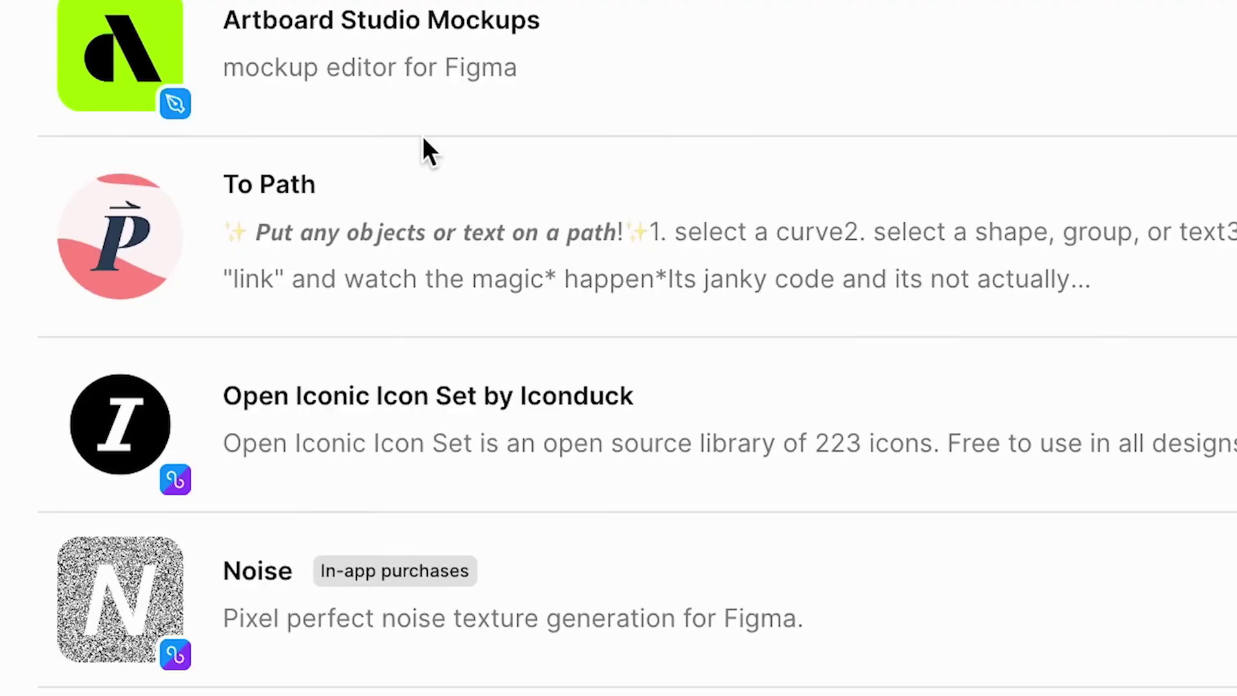
pyautogui.scroll(3, 422, 137)
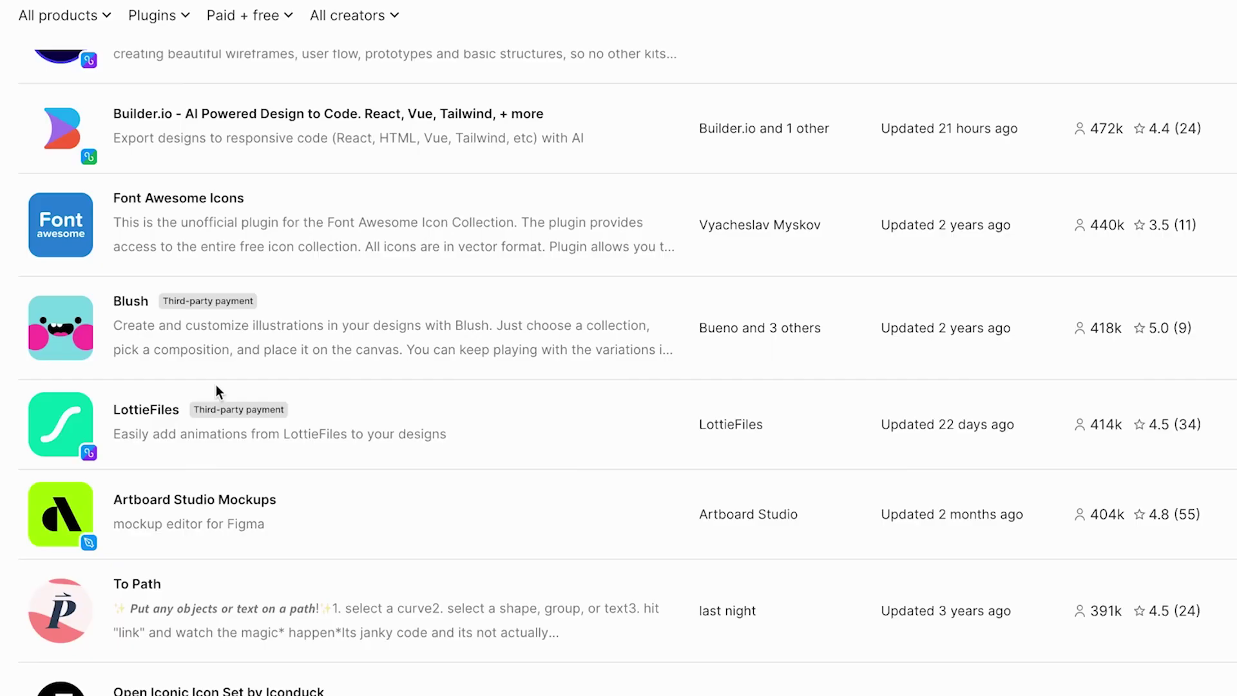
pyautogui.scroll(-6, 216, 384)
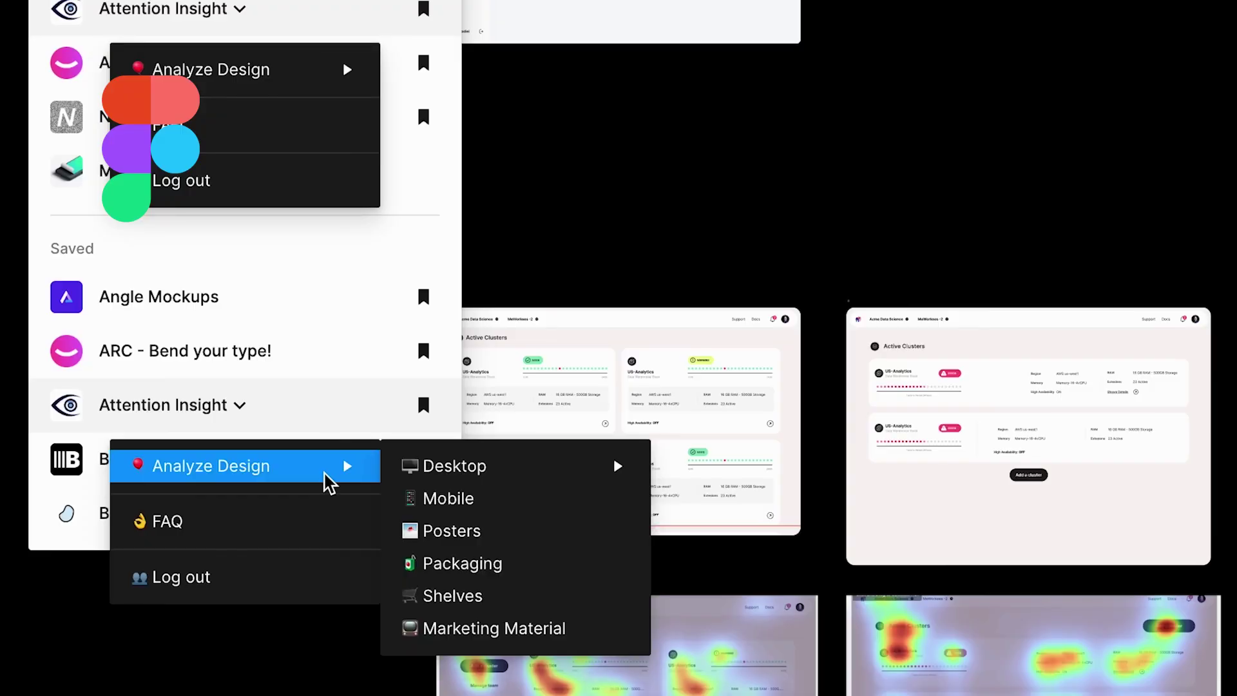
pyautogui.moveTo(501, 463)
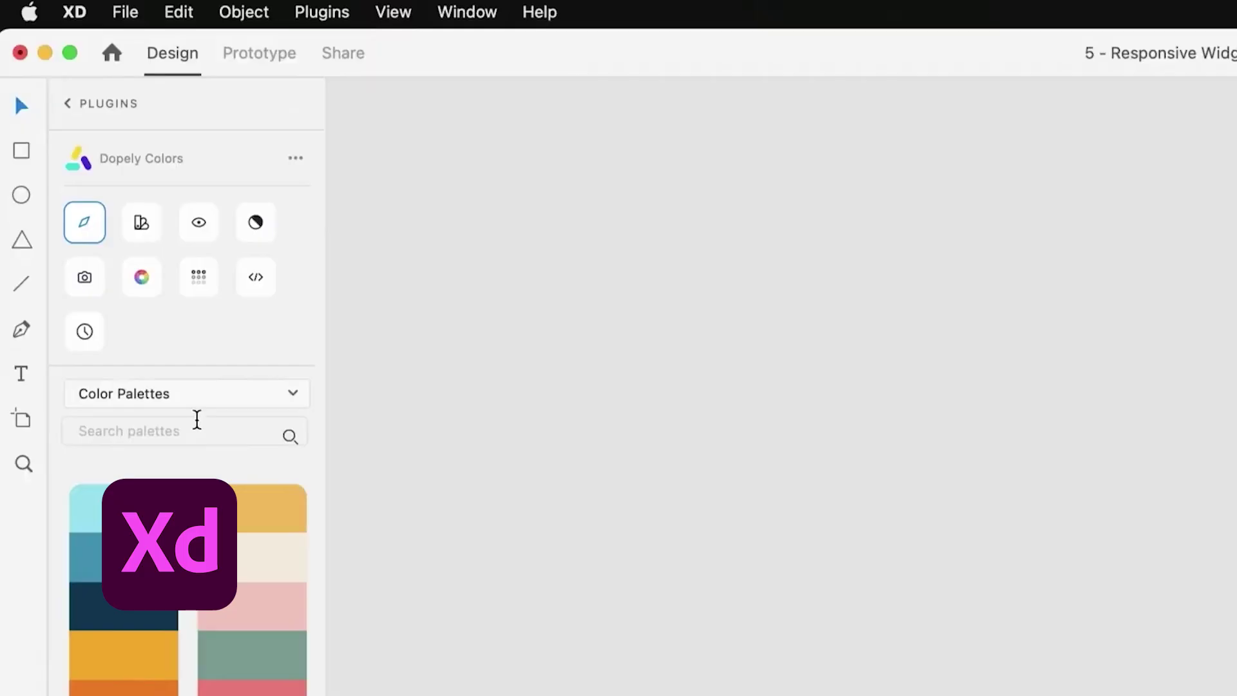
# Change the Dopely Colors dropdown from Color Palettes to Brand Palettes
pyautogui.click(180, 397)
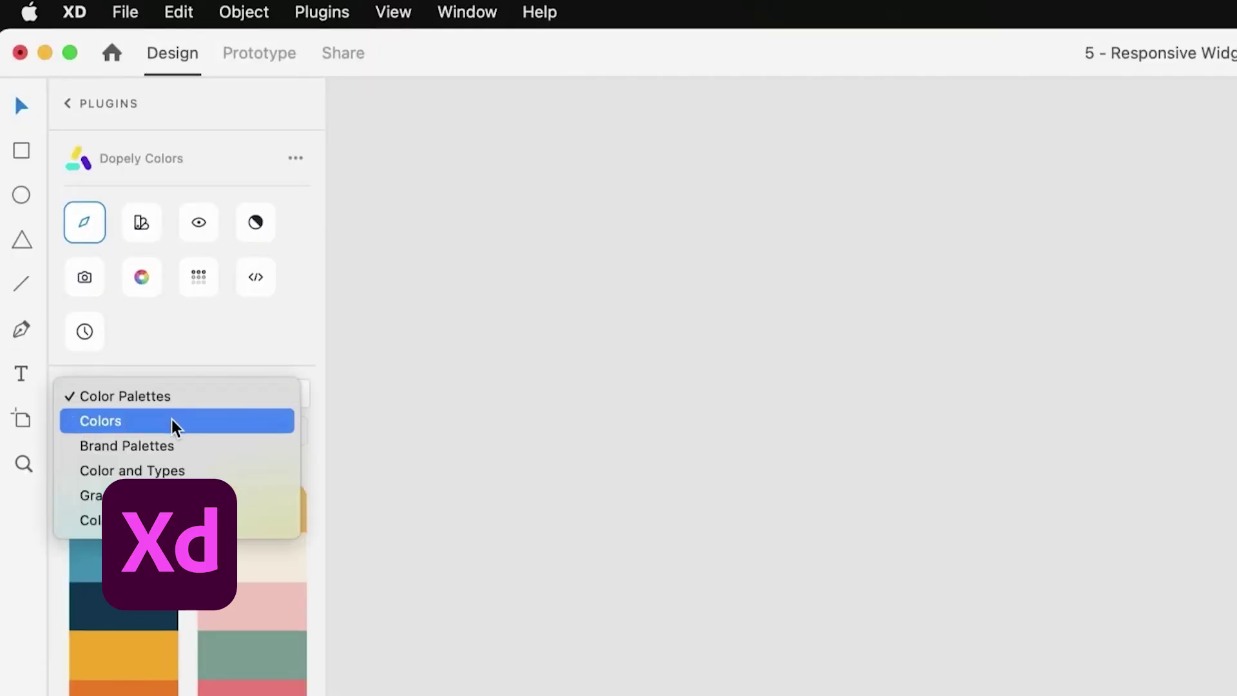
pyautogui.click(223, 447)
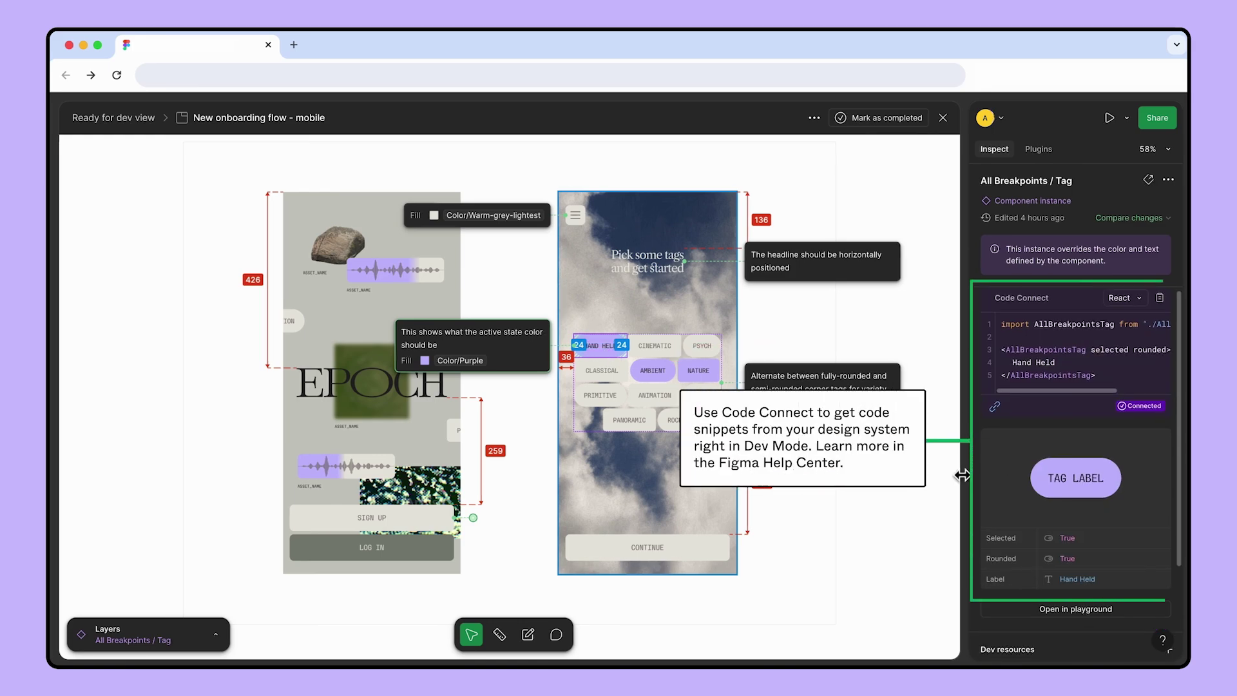
# Inspect the CONTINUE button, then the Epoch / Mobile / Launch / Idle frame in Dev Mode
pyautogui.click(709, 554)
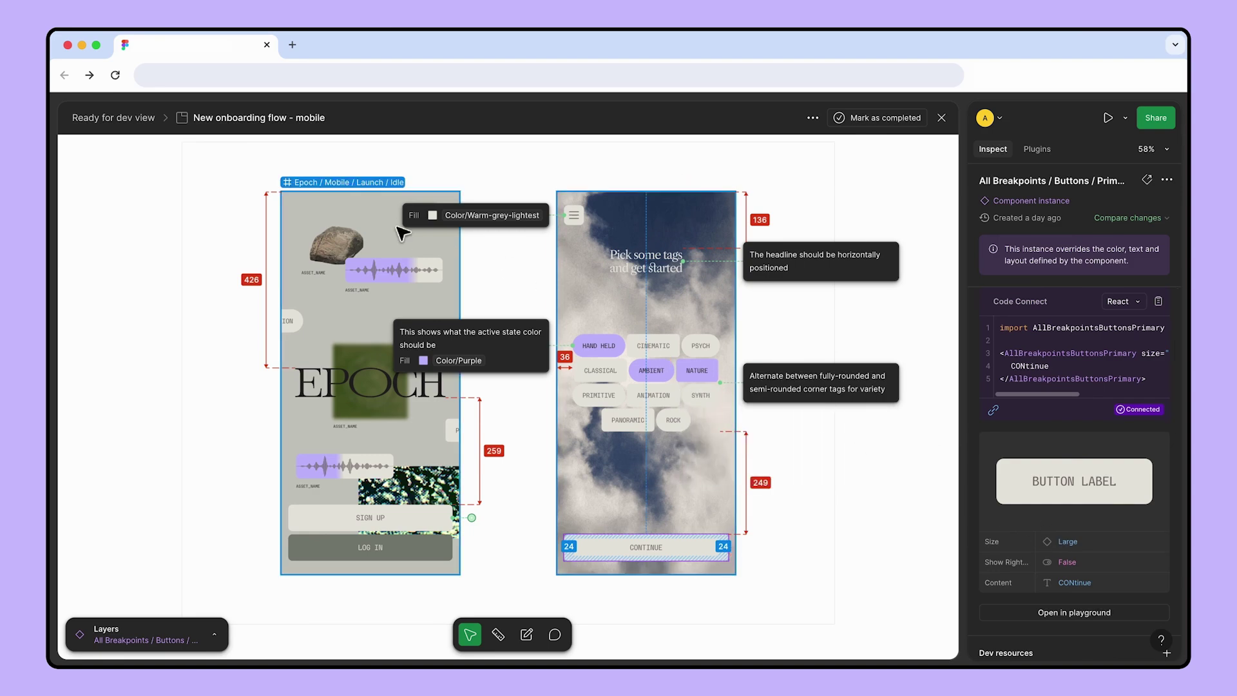
pyautogui.click(348, 185)
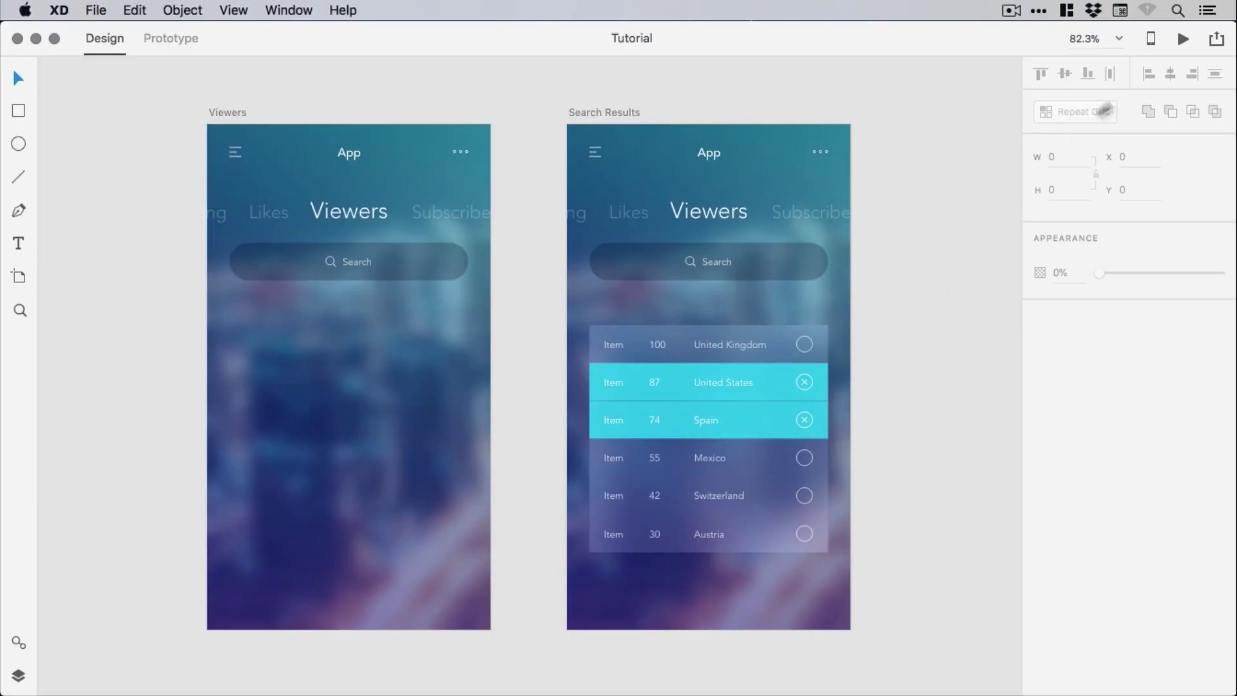
# Publish the Tutorial document's design specs to a new shareable link
pyautogui.click(1217, 40)
pyautogui.click(1158, 340)
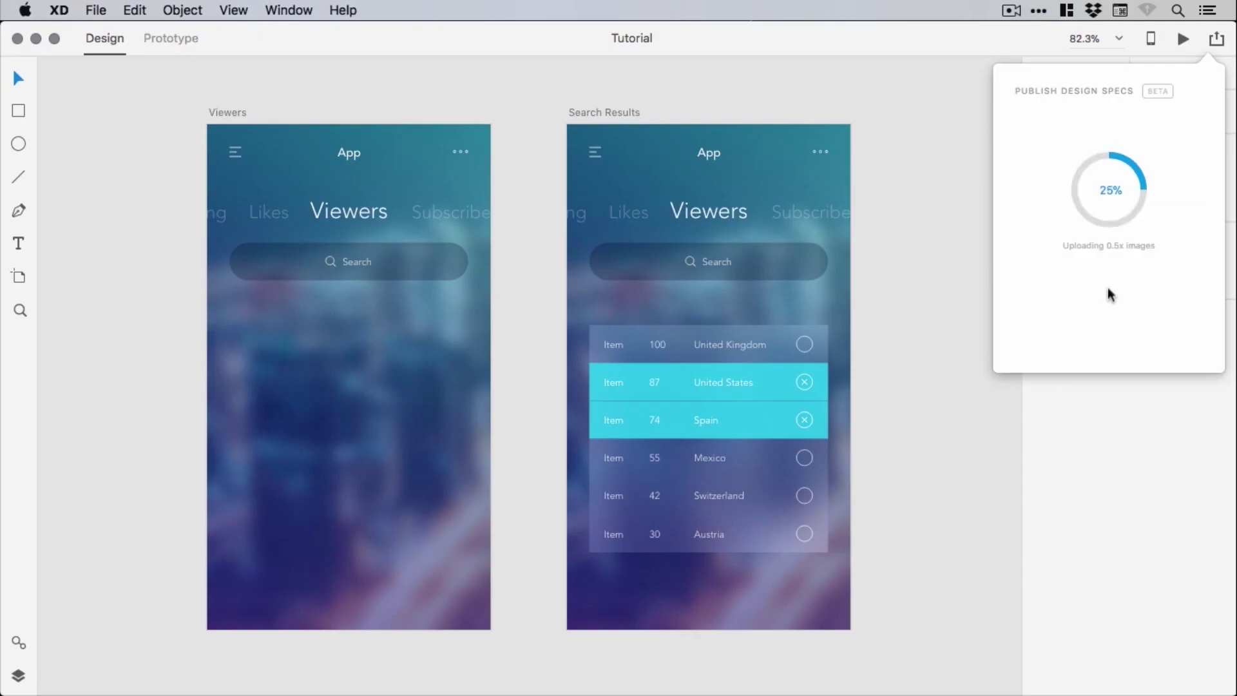